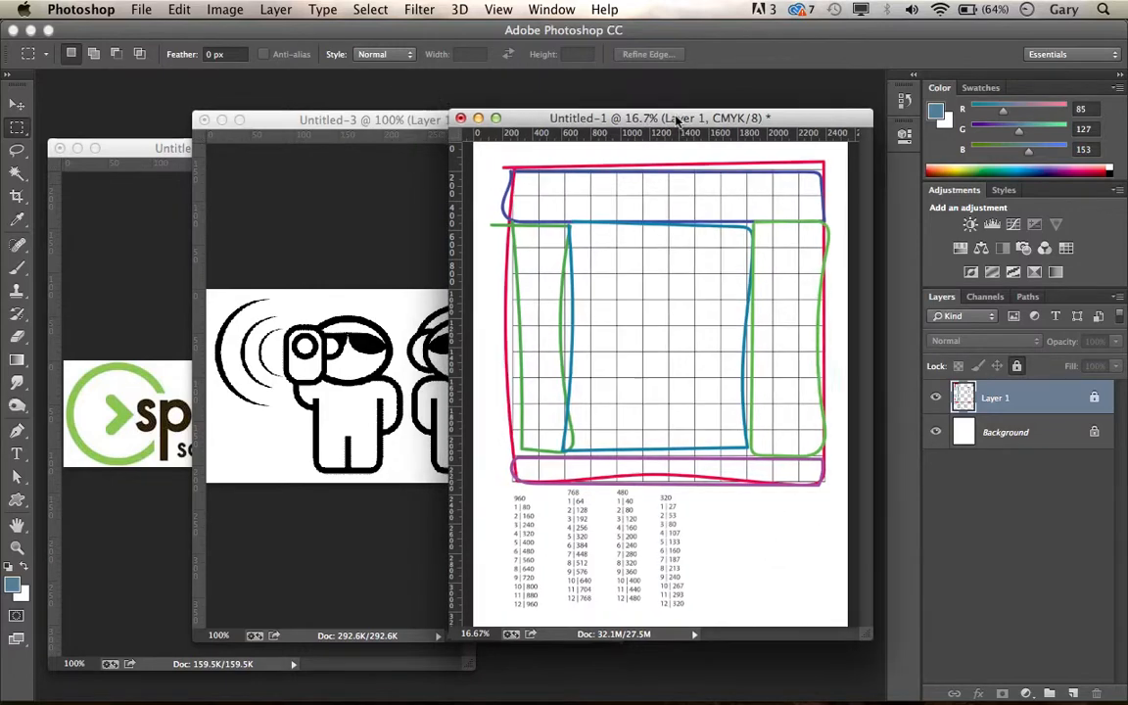
Step: Examine the column-width lists below the layout sketch in Untitled-1 and move its window clear of Untitled-3
drag(597, 121, 514, 133)
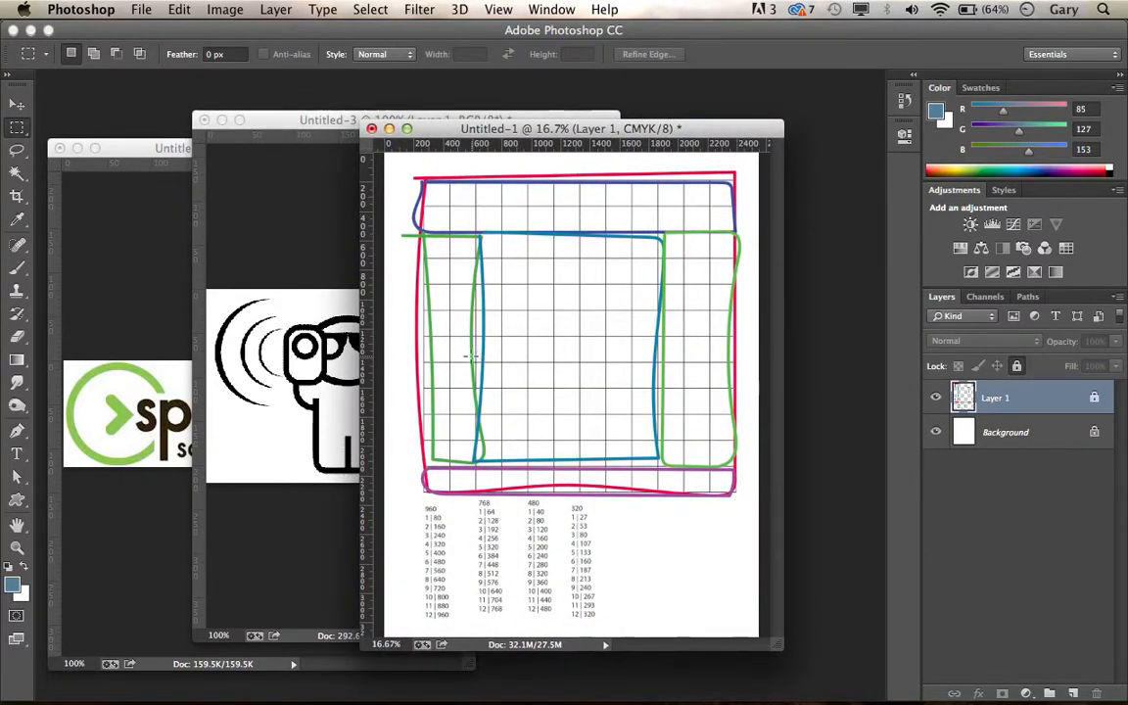
drag(616, 129, 642, 116)
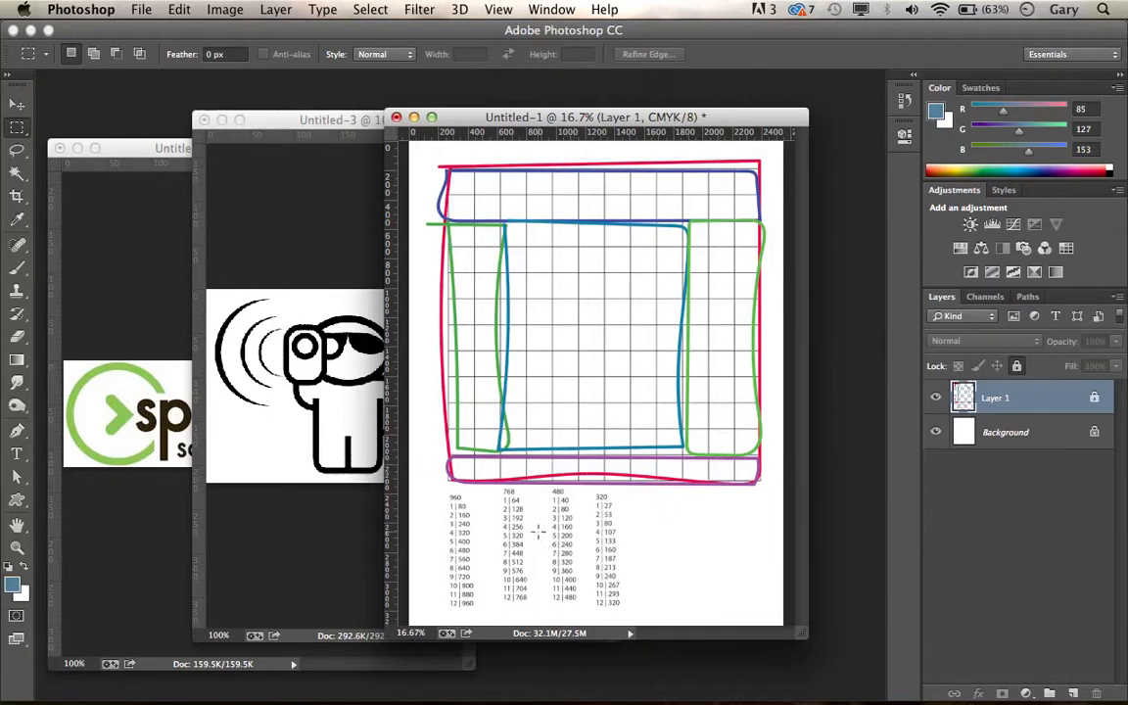
drag(435, 486, 522, 318)
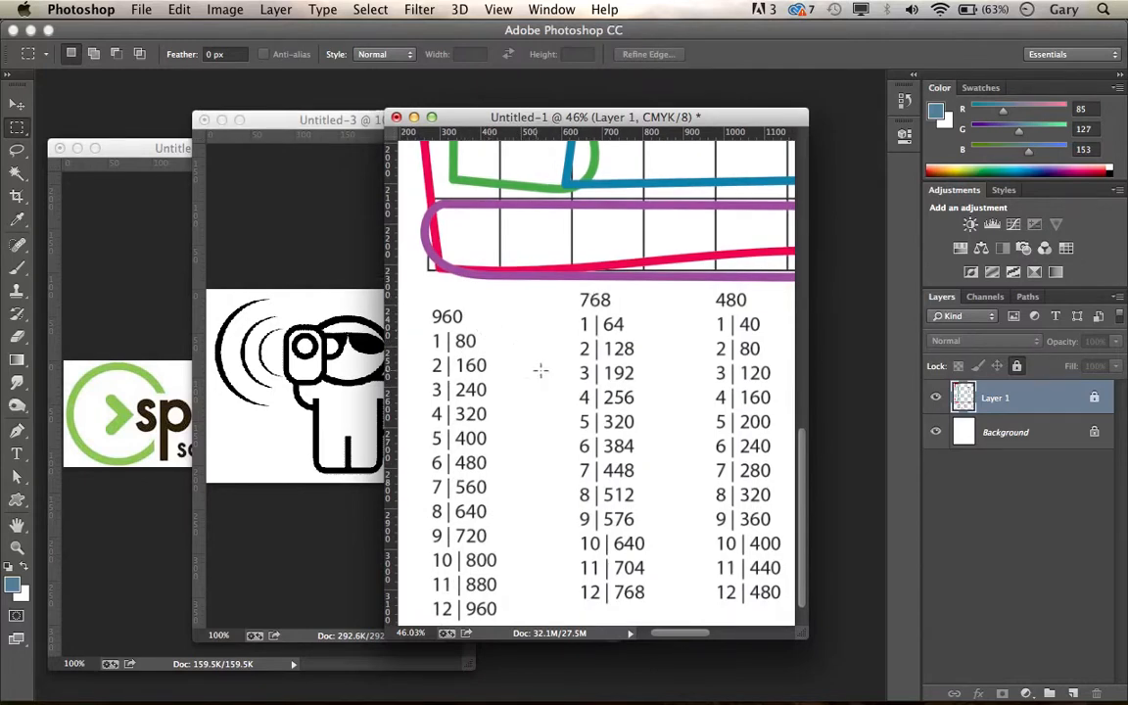
mouse_move(639, 348)
mouse_down()
mouse_move(587, 362)
mouse_move(655, 355)
mouse_up()
drag(533, 355, 579, 378)
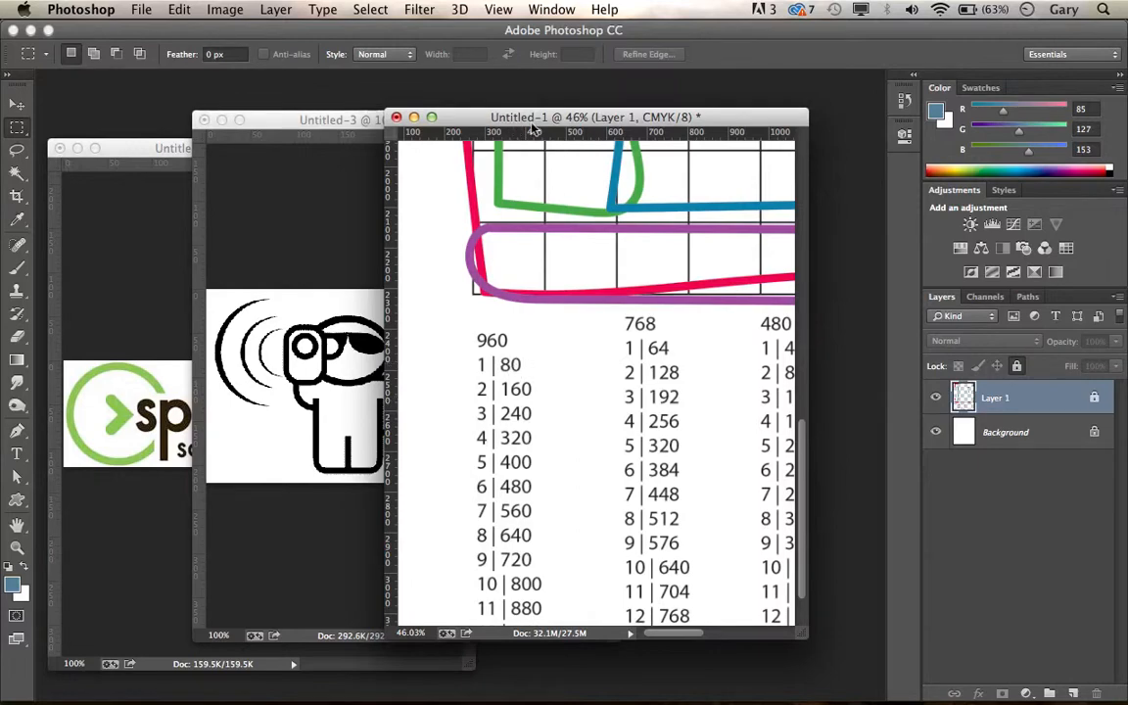
drag(533, 119, 563, 149)
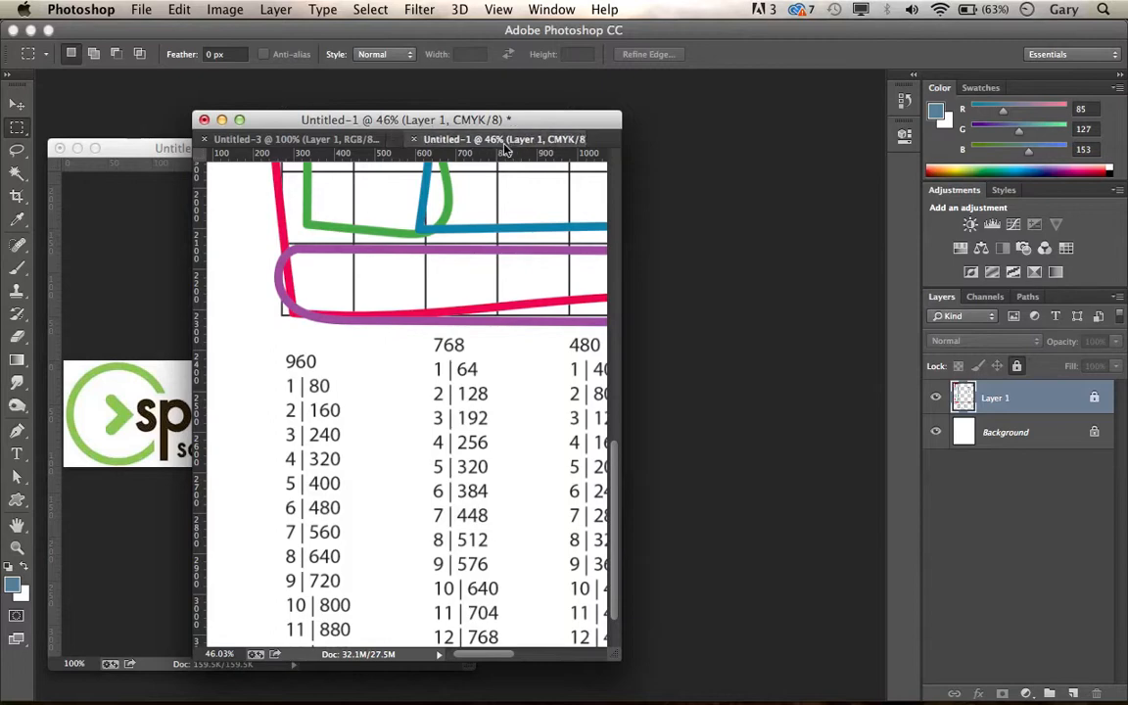
drag(489, 143, 627, 174)
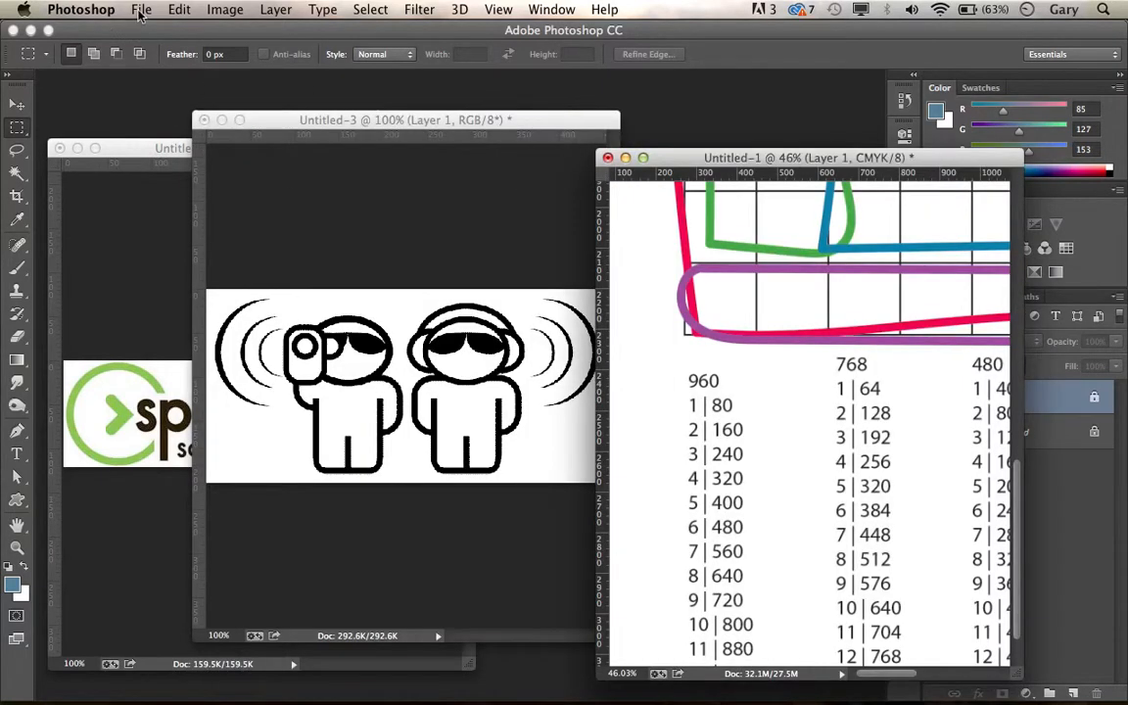
Step: Create a new document 960 pixels wide by 560 pixels high, checking the size against the grid instructions in Firefox
click(137, 10)
click(152, 35)
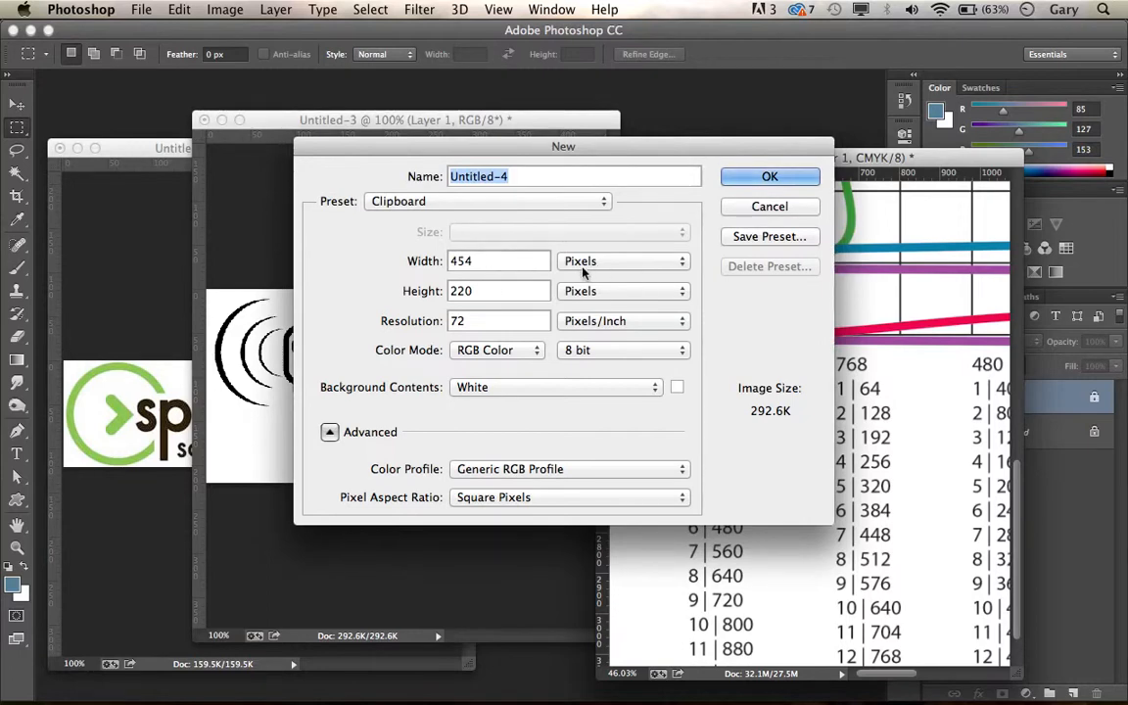
double_click(458, 260)
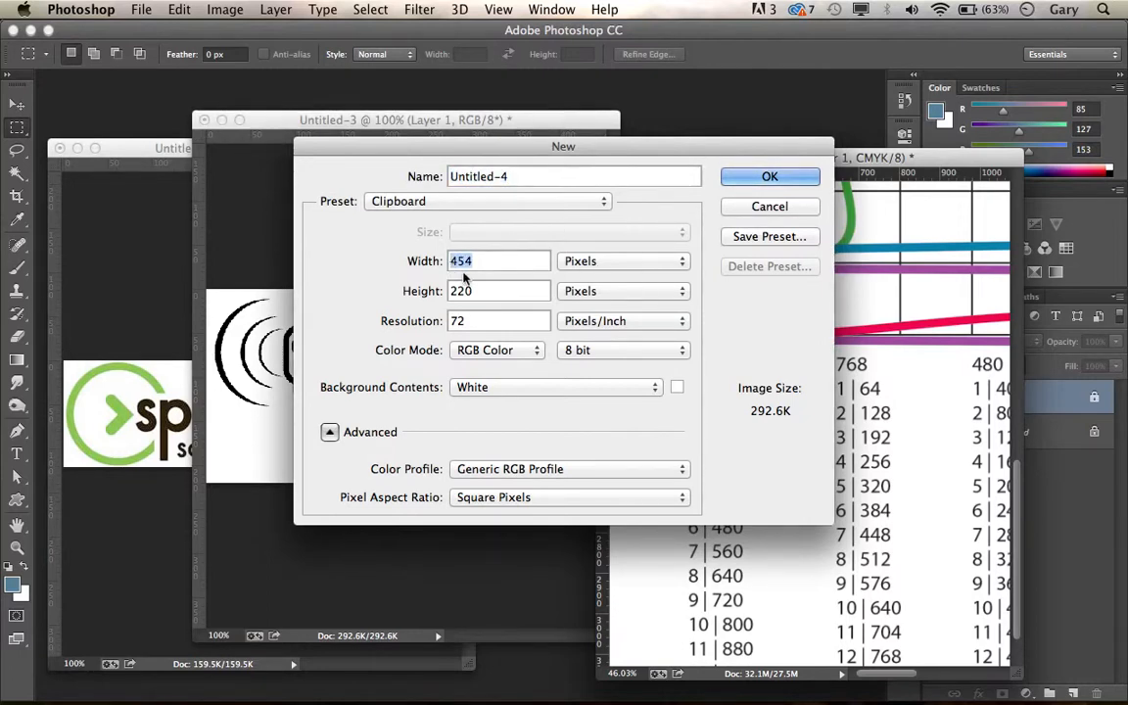
text(960)
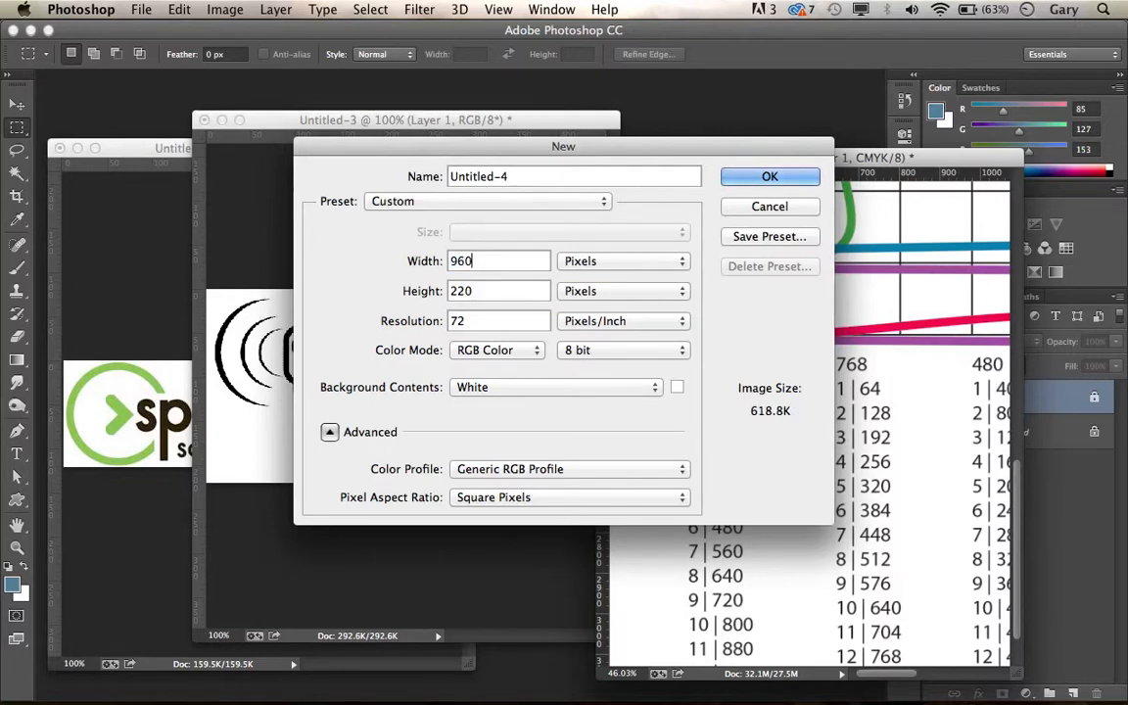
double_click(478, 291)
text(560)
key(super+Tab)
key(super+Tab)
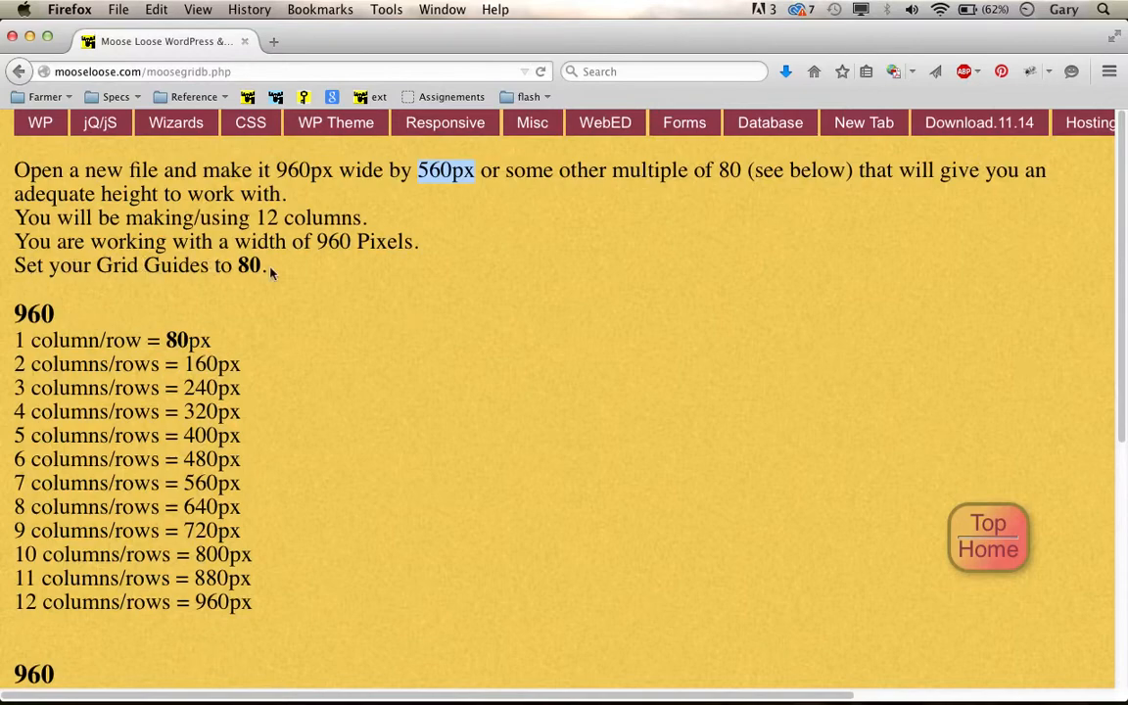
key(super+Tab)
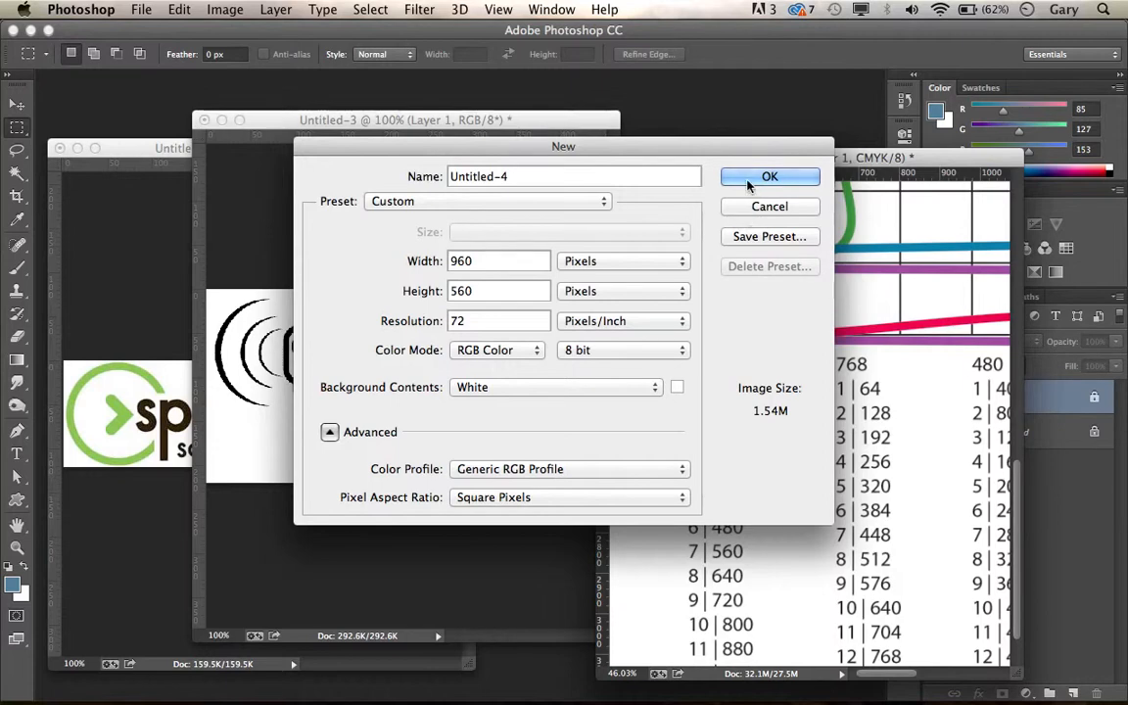
click(754, 178)
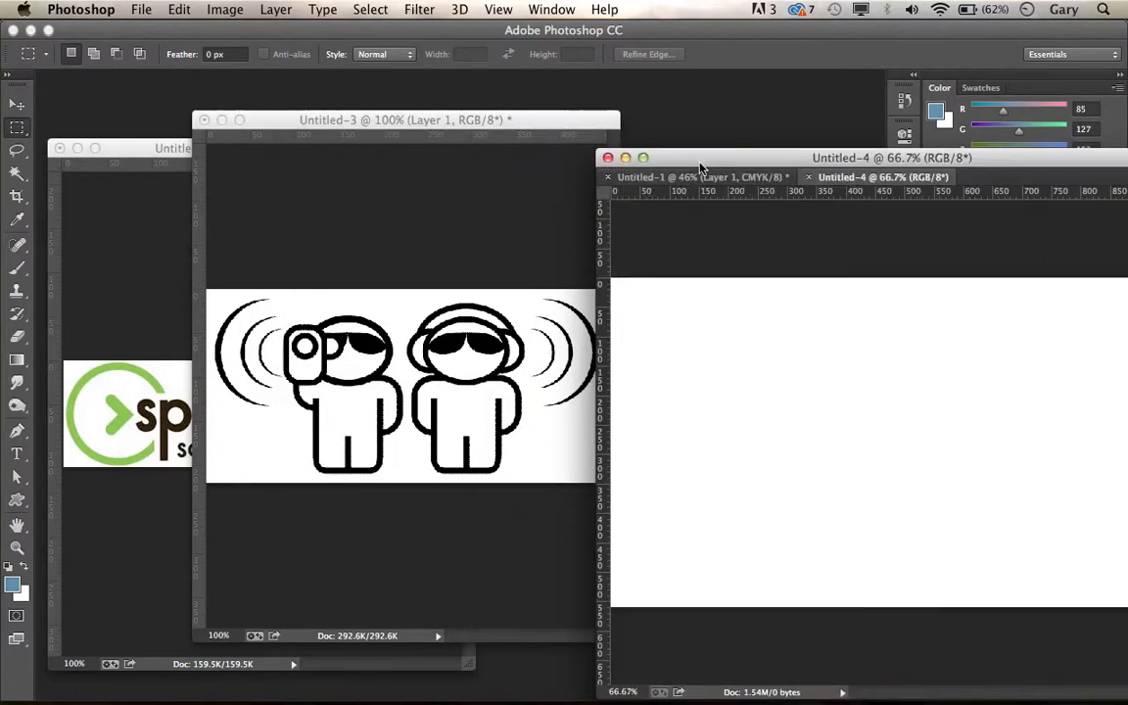
Step: Move the new document's window away from the side panels and widen it to fit the whole canvas
drag(700, 162, 546, 162)
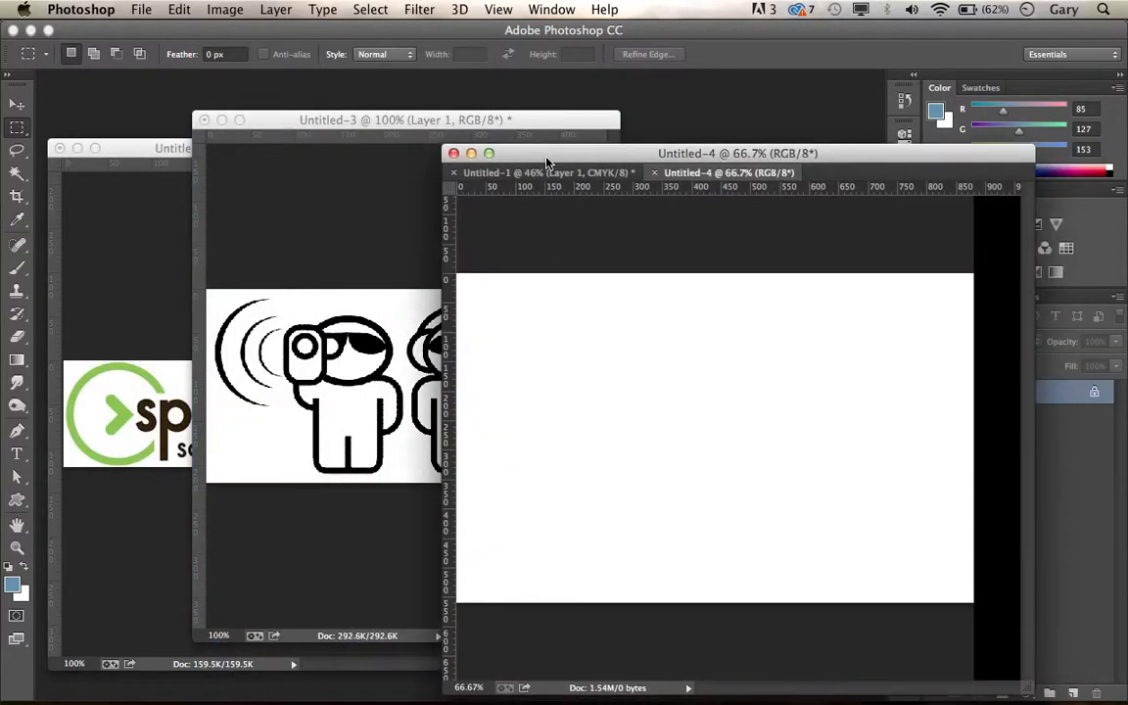
drag(857, 163, 608, 129)
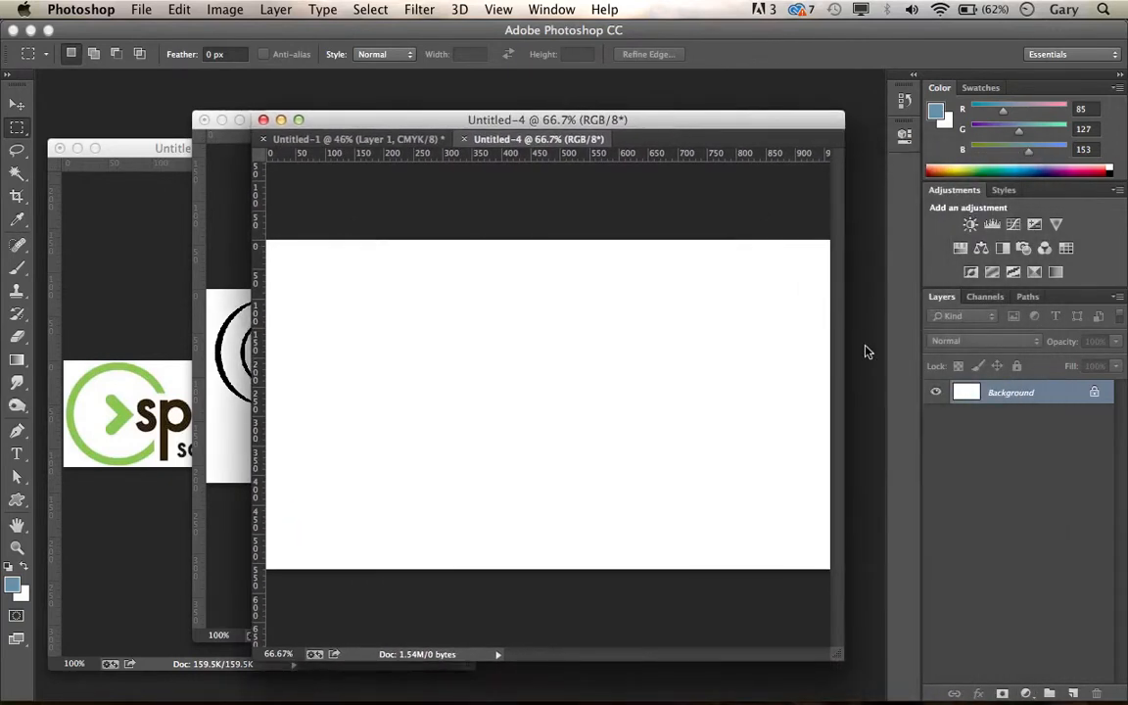
drag(849, 349, 907, 323)
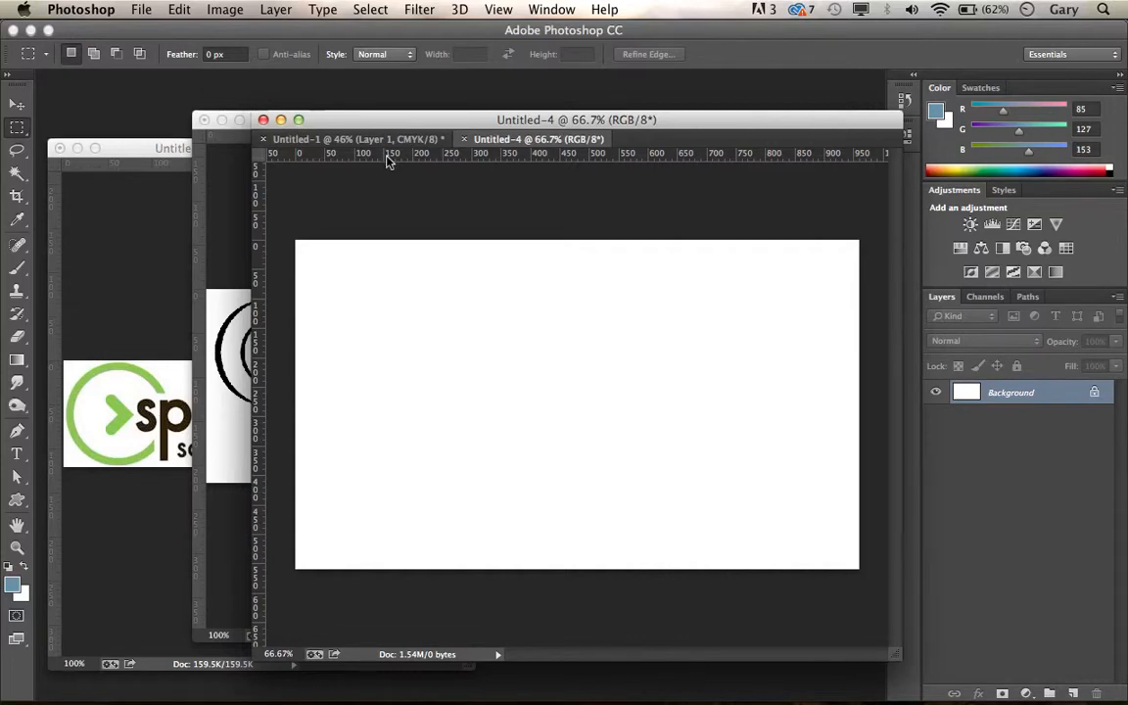
Step: Toggle the new document's rulers off and back on
key(super+r)
key(super+r)
key(super+r)
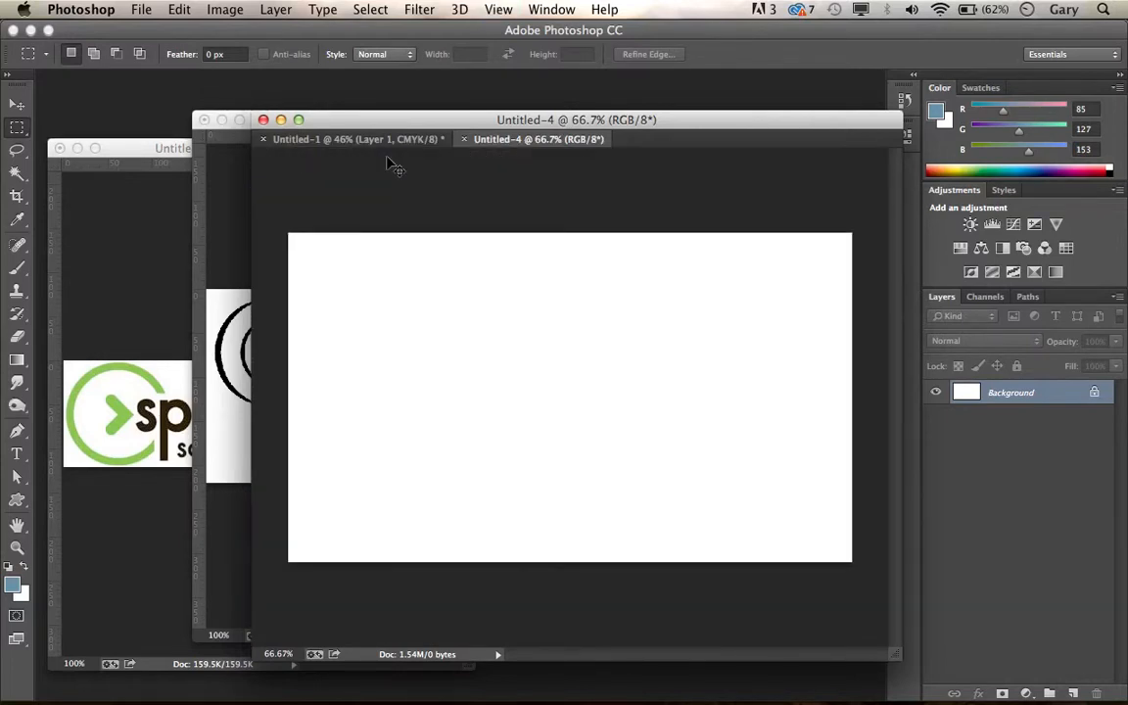
key(super+r)
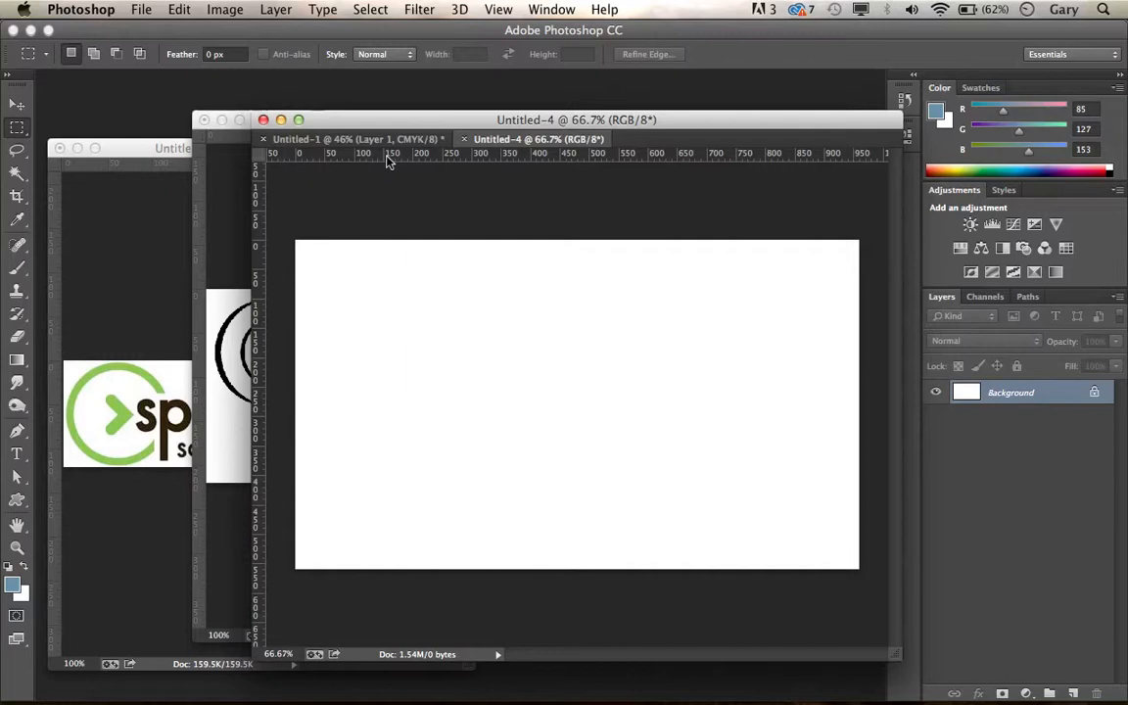
Step: Open the guides and grid preferences and choose pixels as the gridline spacing unit
double_click(387, 154)
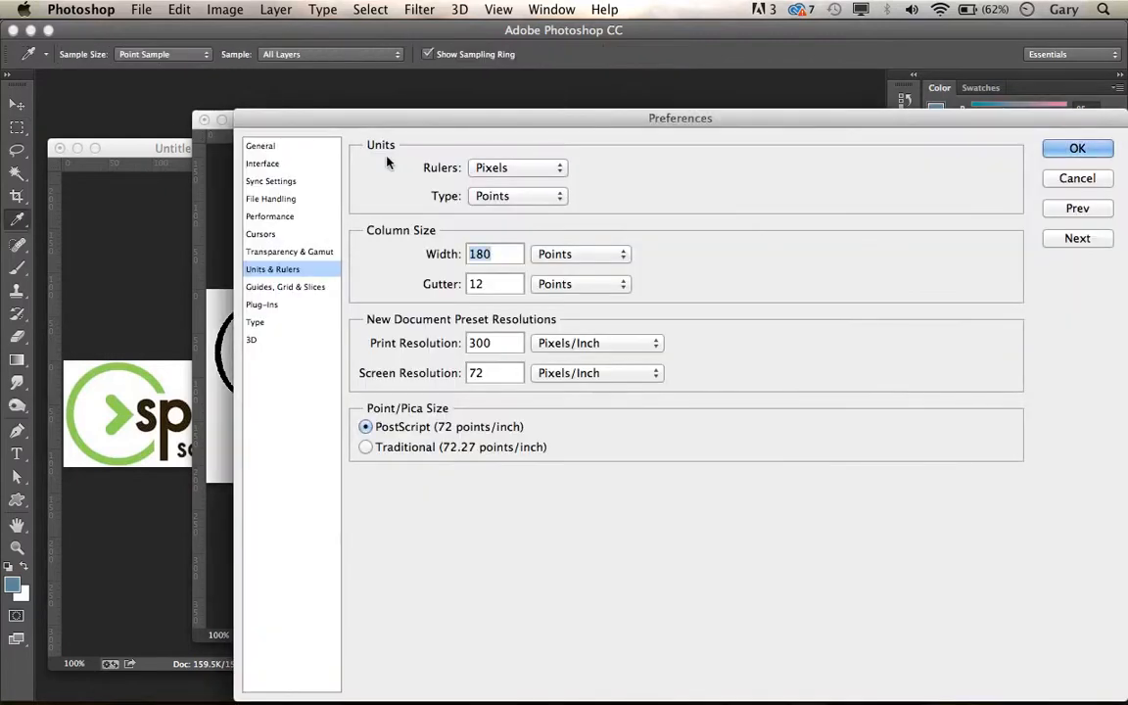
click(273, 289)
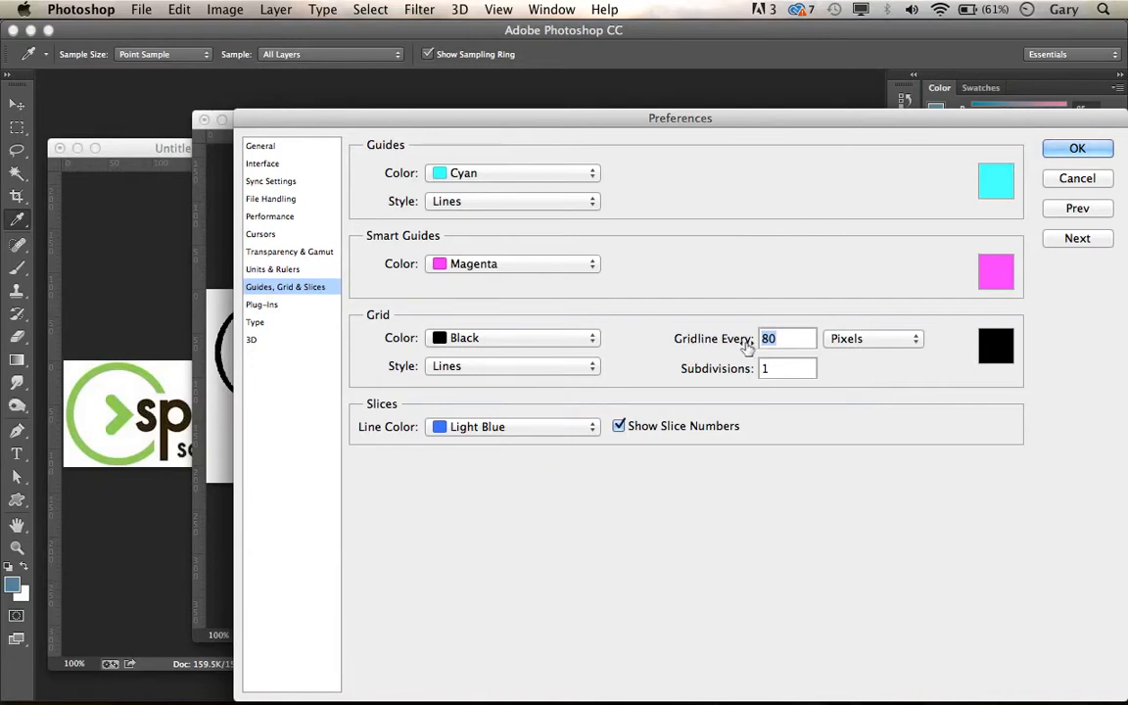
drag(787, 337, 764, 337)
click(911, 339)
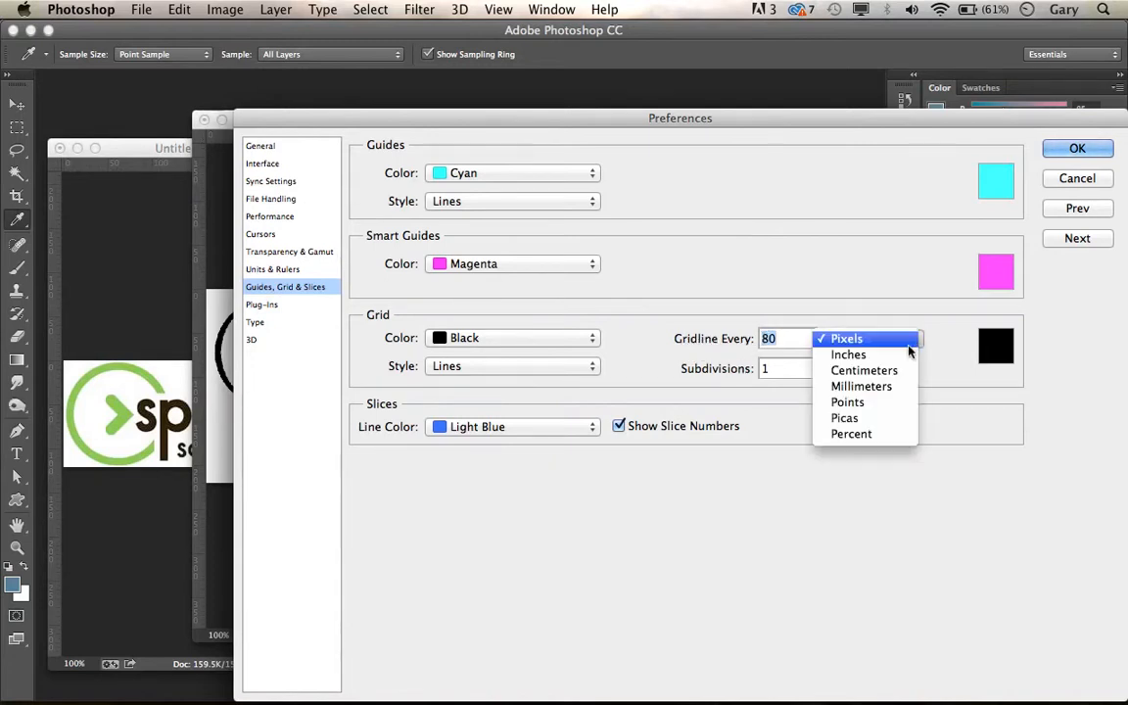
click(892, 345)
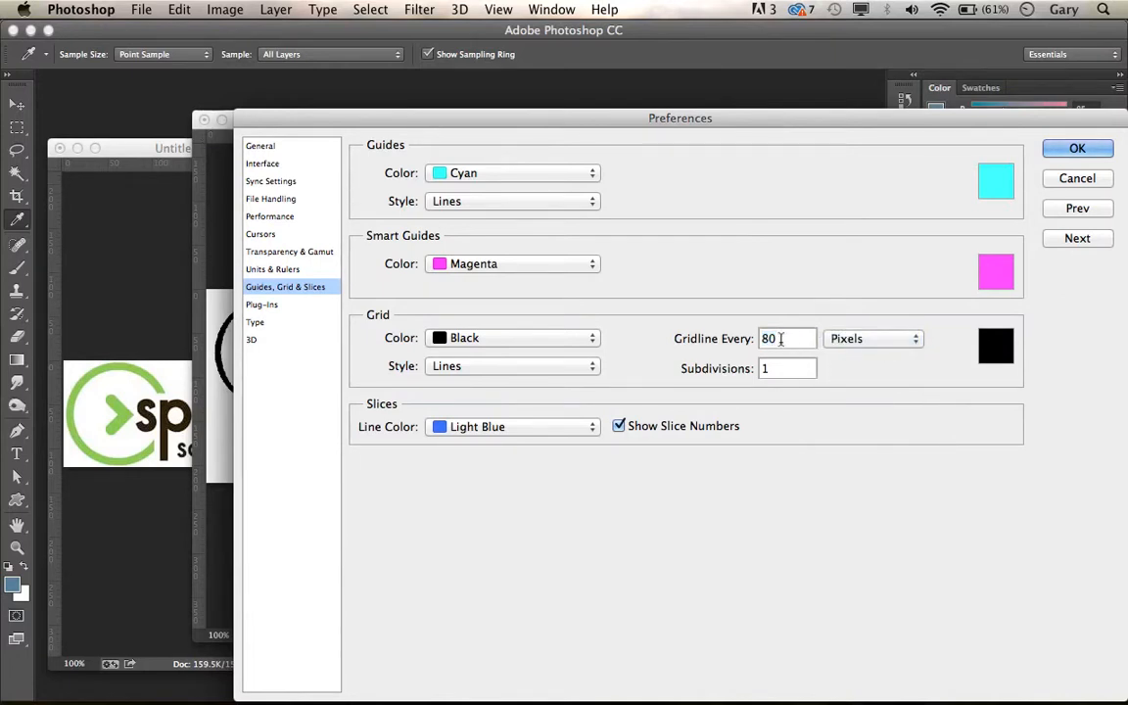
Step: Try a gridline spacing of 120 pixels and check it against the grid instructions in Firefox
text(12)
key(super+Tab)
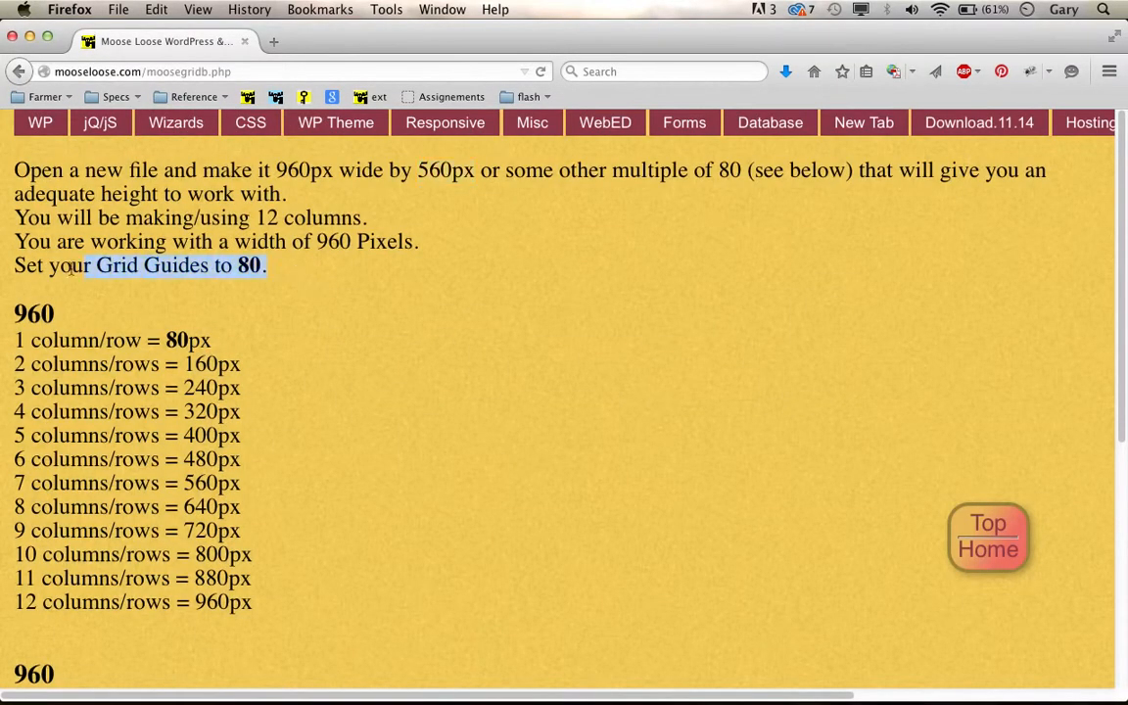
key(super+Tab)
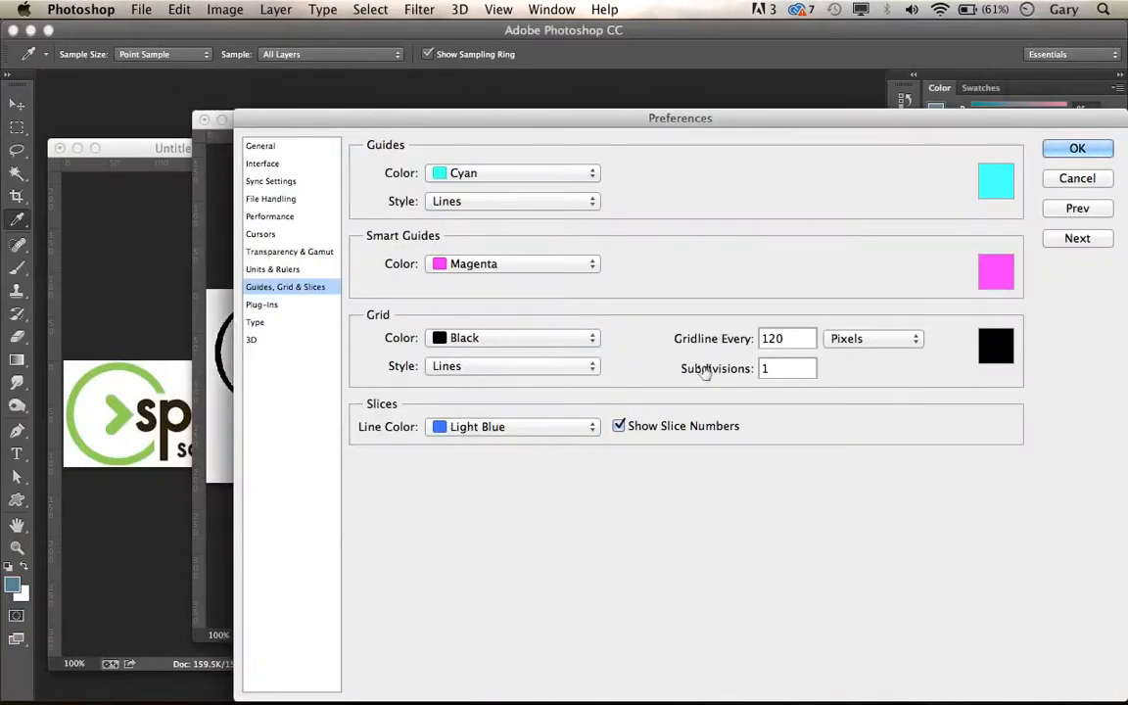
Step: Set a gridline every 80 pixels with 1 subdivision, apply the preferences, and show the grid on the canvas
double_click(787, 338)
text(80)
click(764, 368)
click(1076, 148)
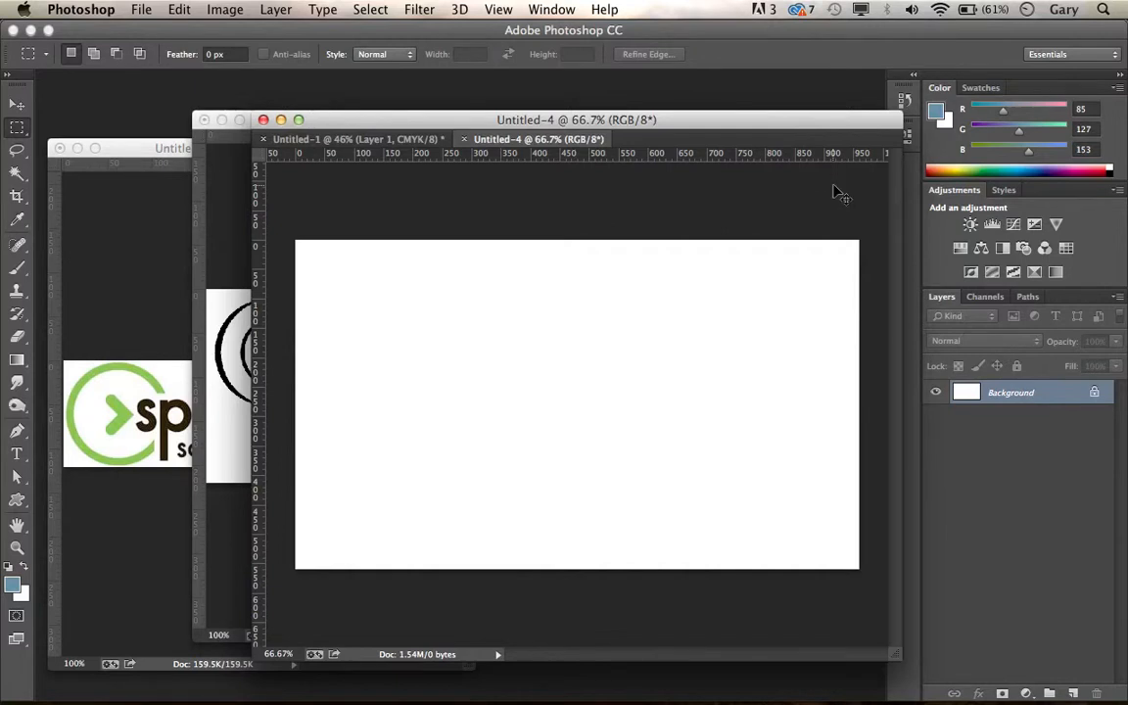
key(super+apostrophe)
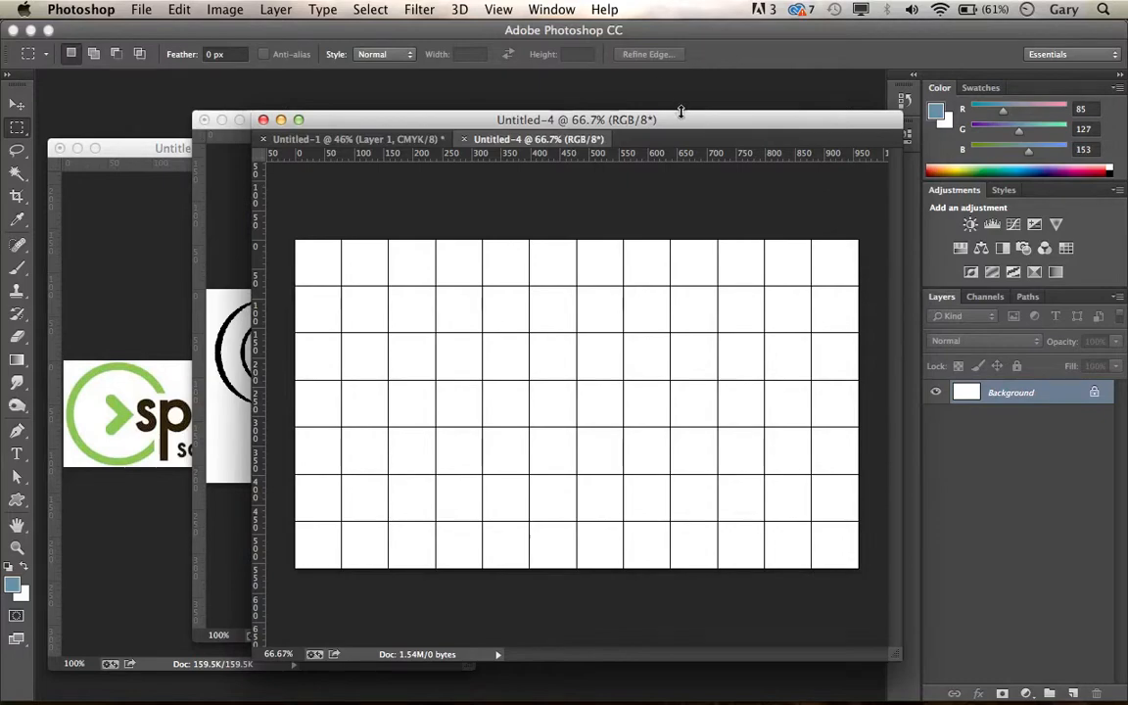
Step: Review the column-width lists and the full layout sketch in Untitled-1, moving its window aside
drag(680, 111, 675, 182)
click(550, 9)
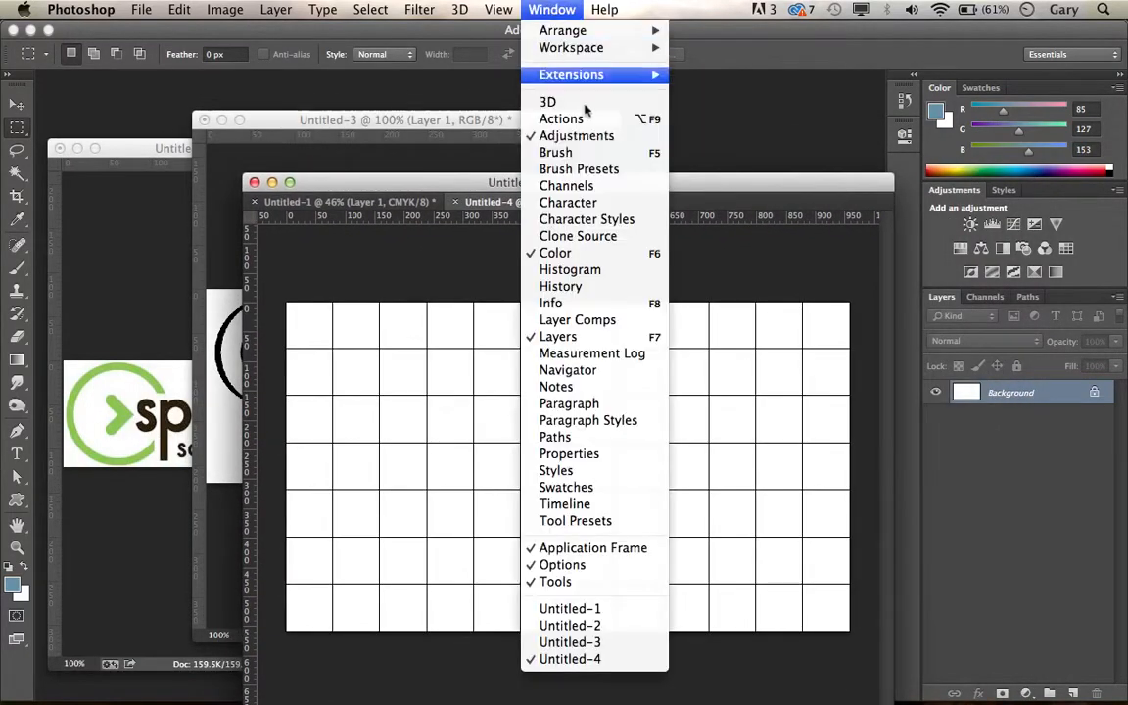
click(623, 608)
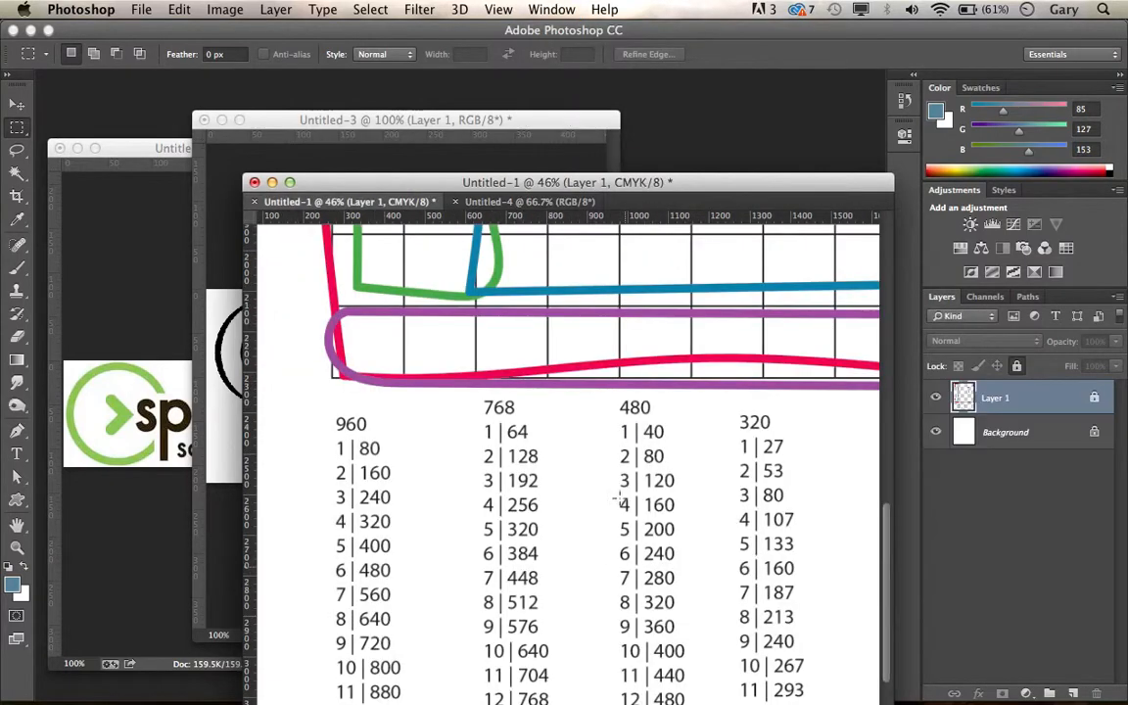
drag(615, 431, 558, 439)
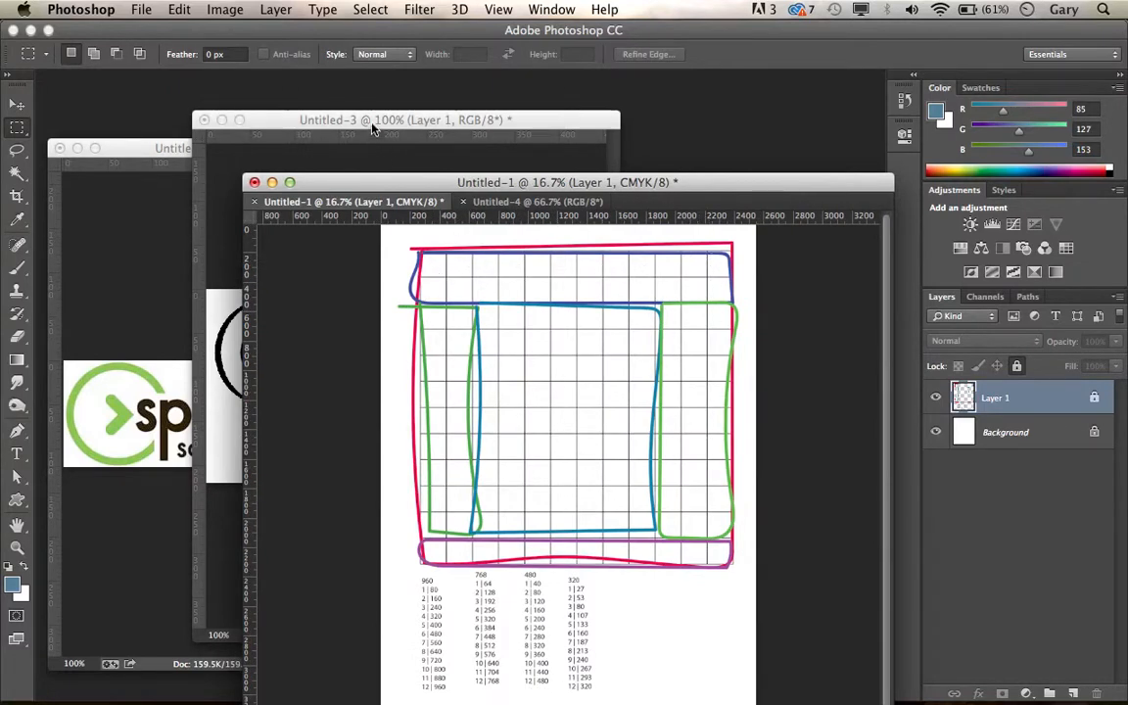
drag(372, 182, 823, 176)
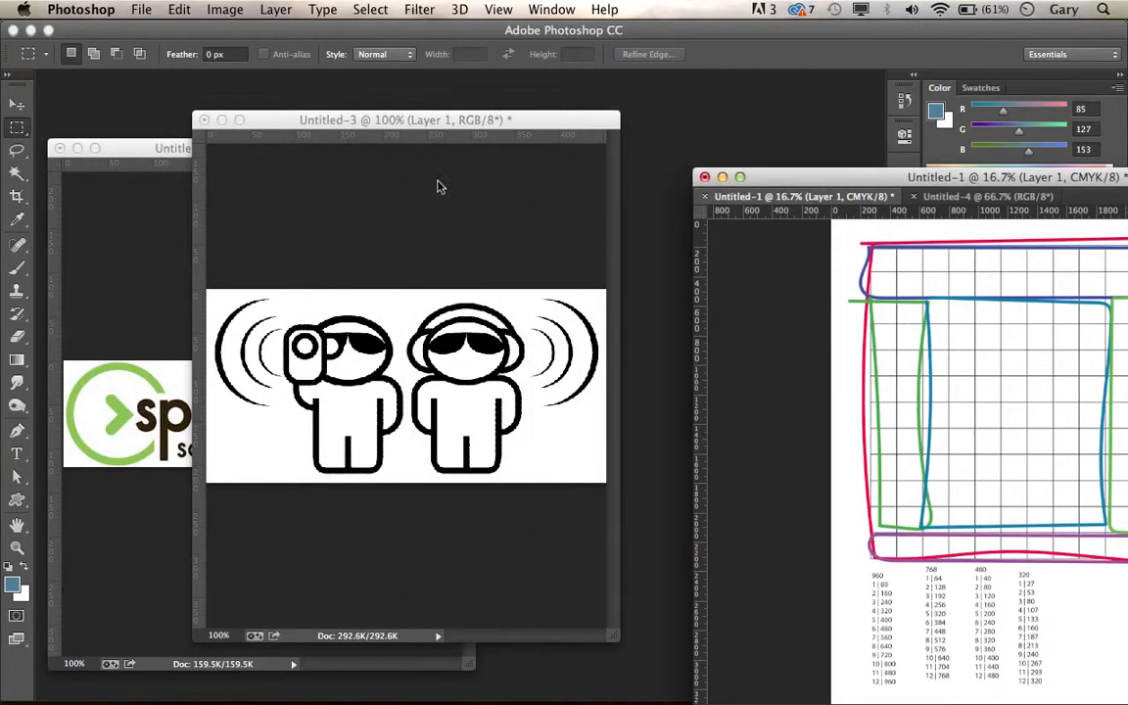
Step: Compare the grid in Untitled-4 with the layout sketch in Untitled-1, keeping their shared window in clear view
click(548, 10)
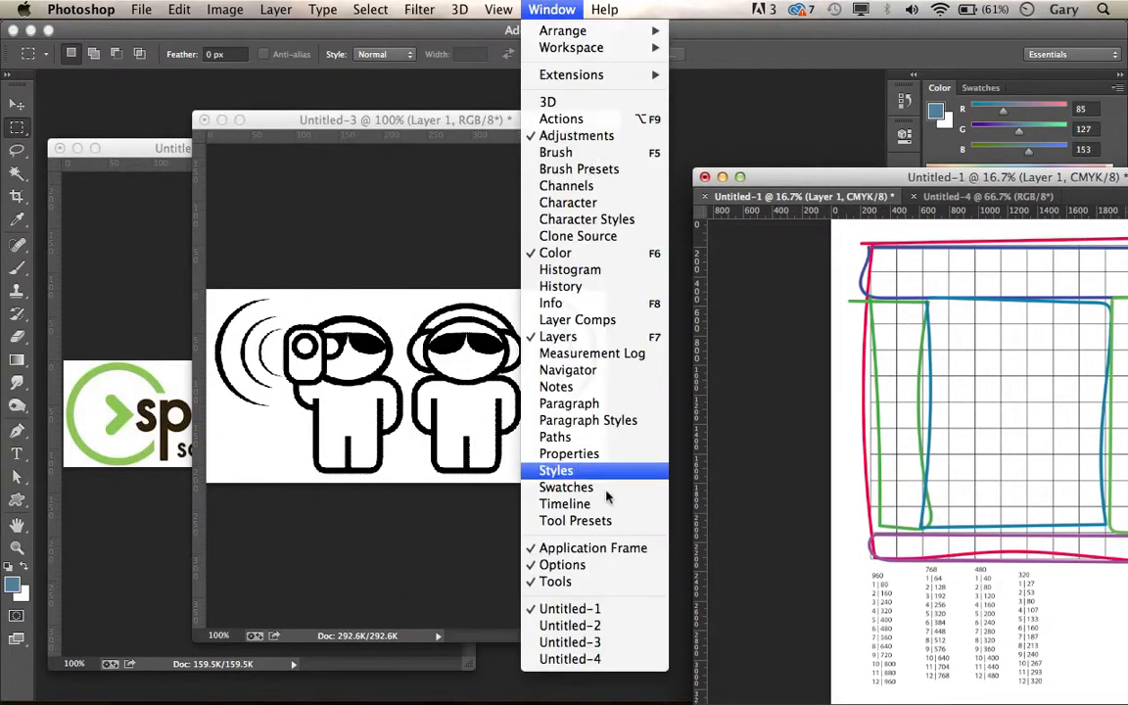
click(602, 659)
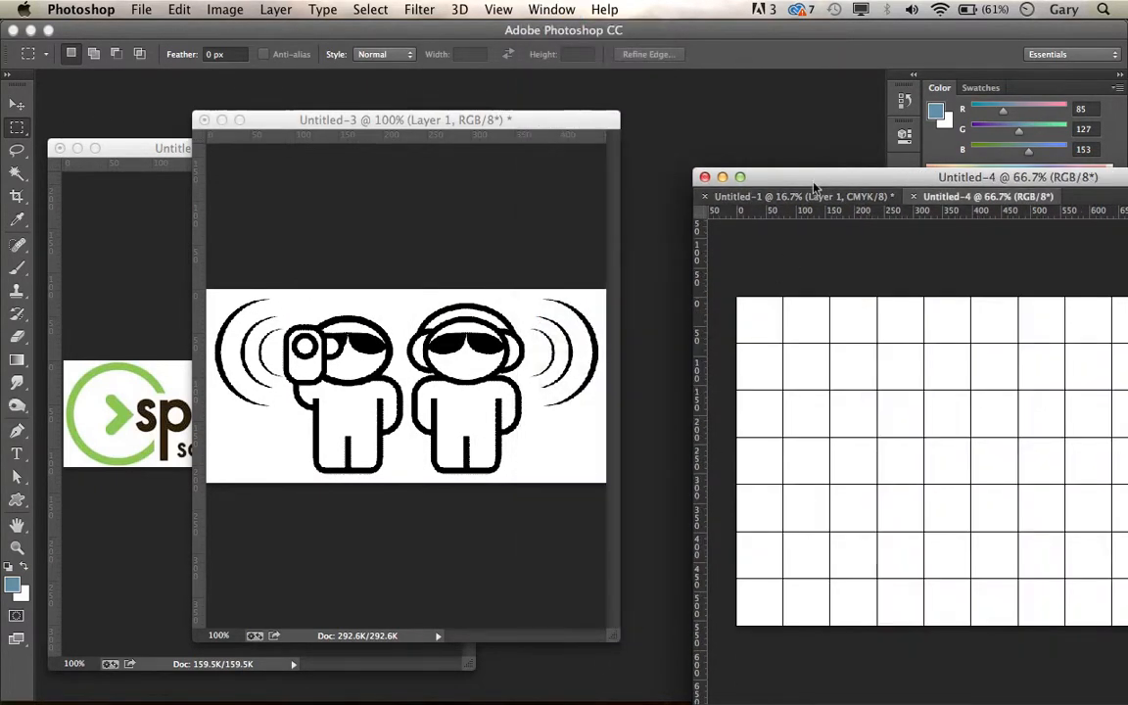
drag(814, 186, 201, 177)
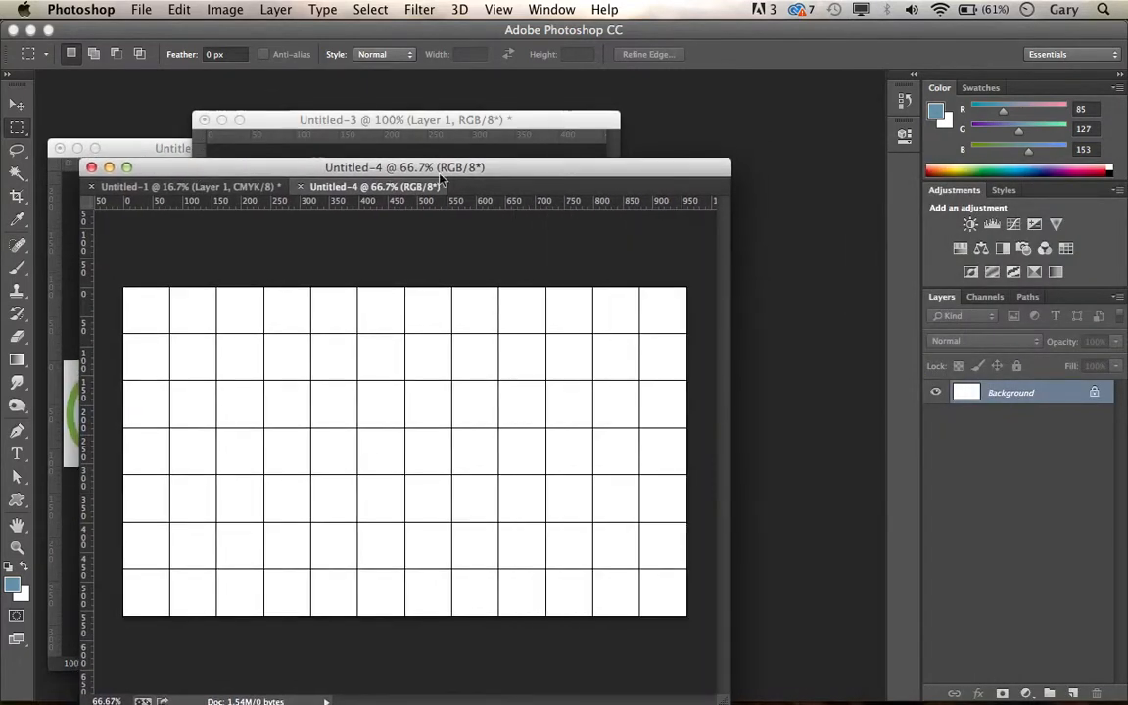
drag(441, 179, 467, 127)
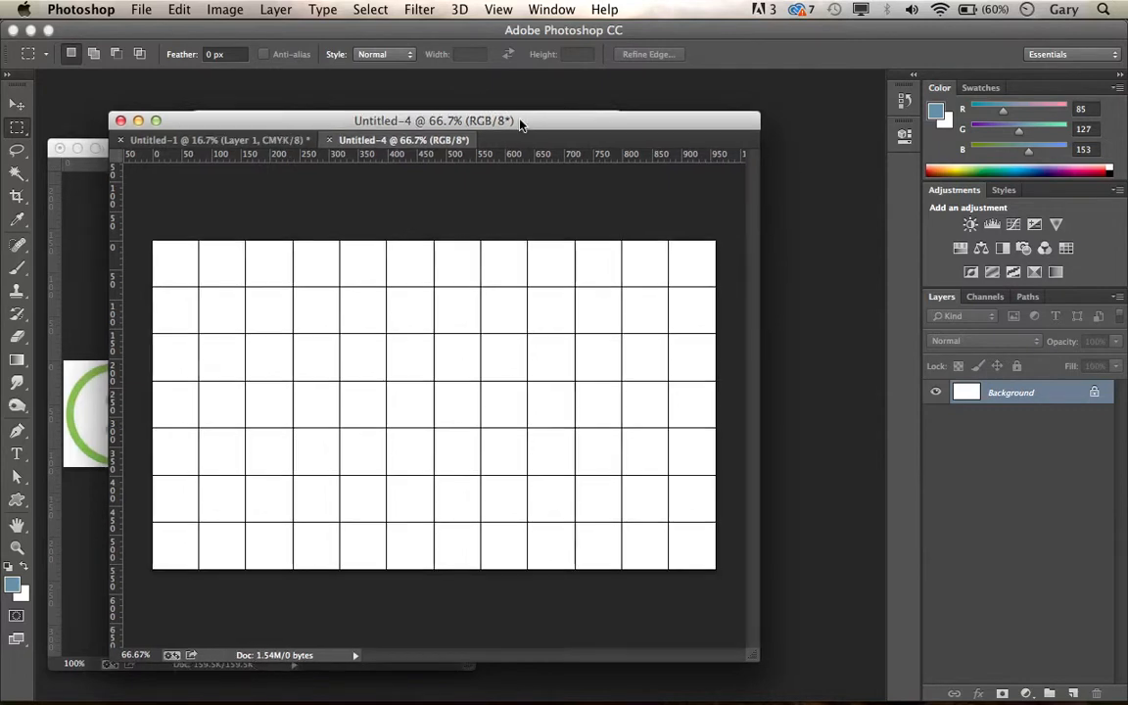
drag(513, 120, 654, 171)
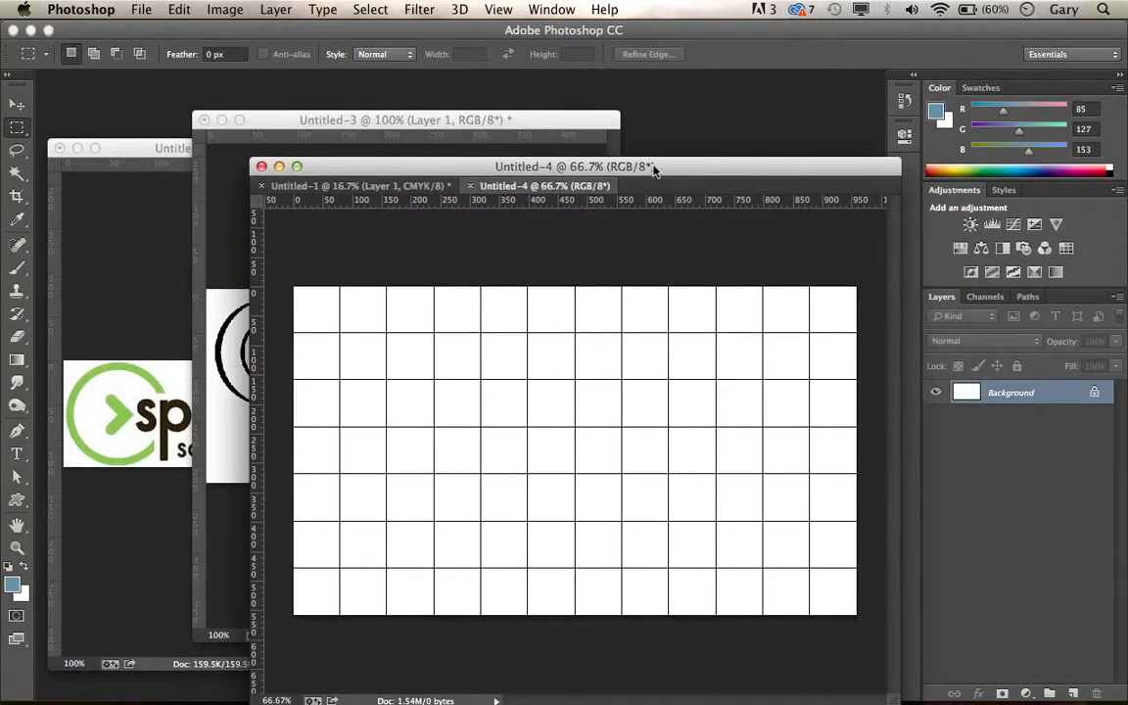
click(551, 9)
click(576, 608)
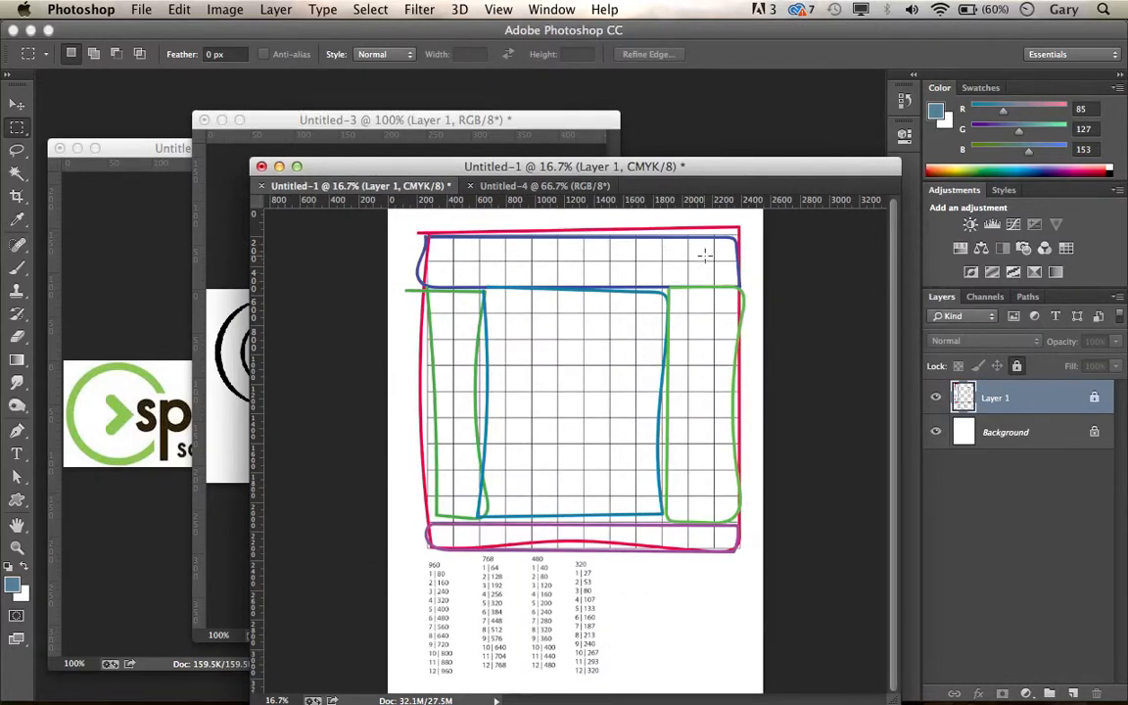
Step: In Untitled-4, fill the top two grid rows across the full width with the blue foreground colour on a new layer
click(553, 10)
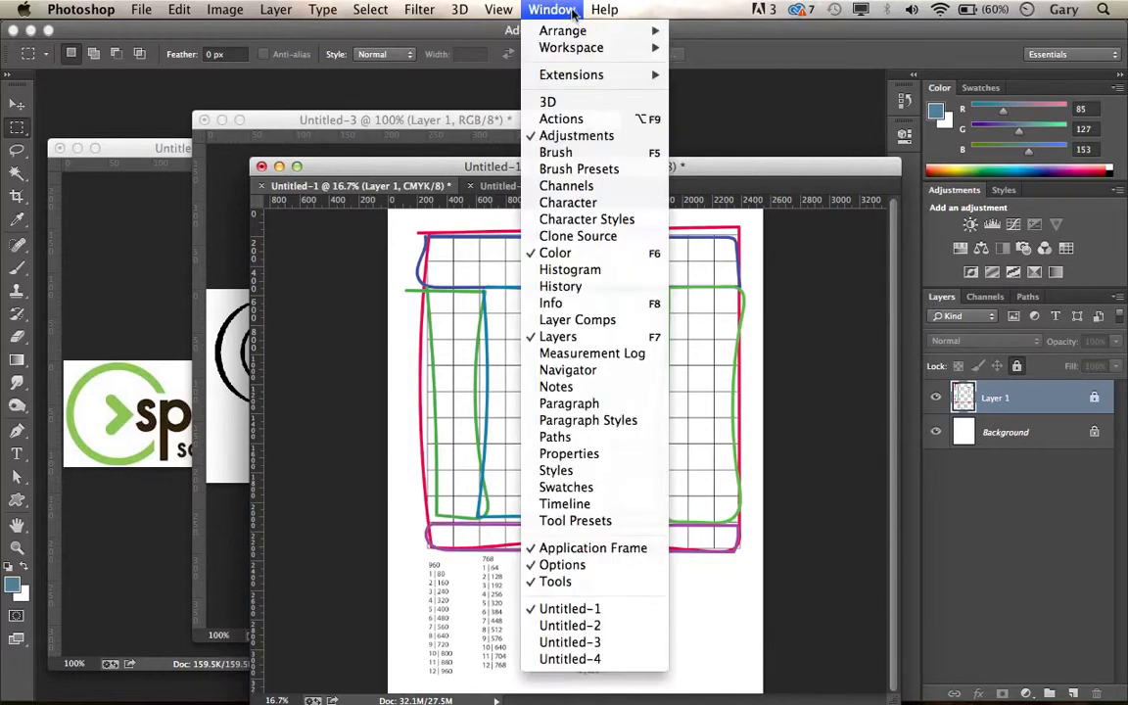
click(613, 666)
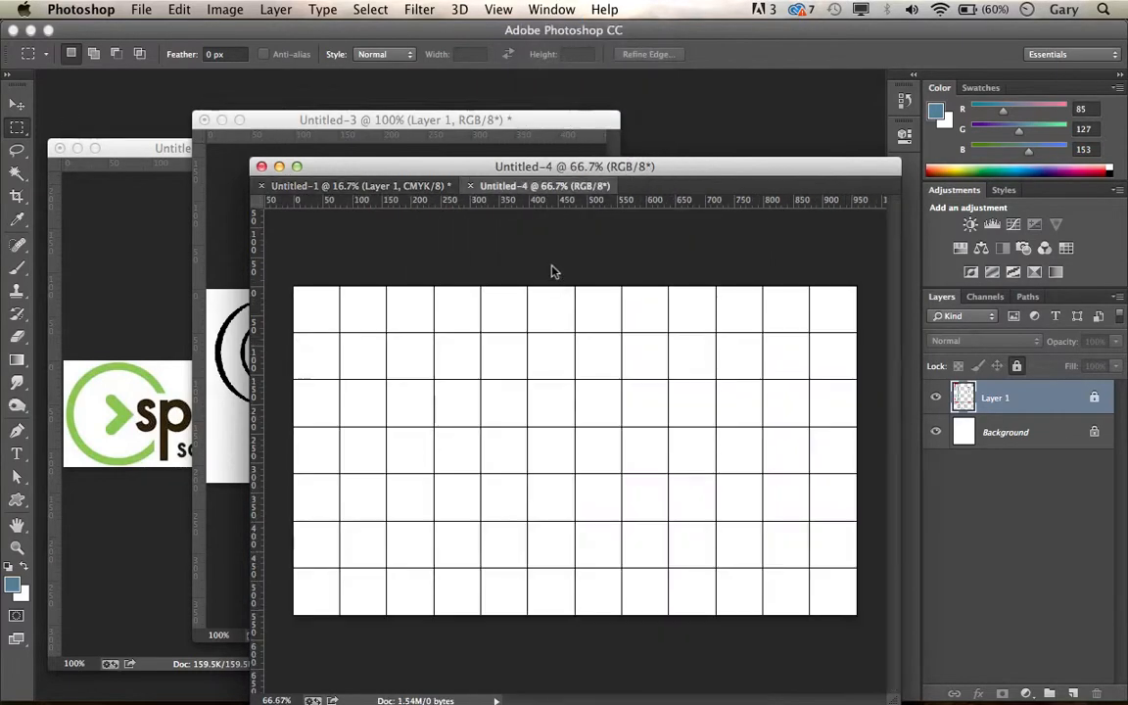
drag(675, 173, 574, 118)
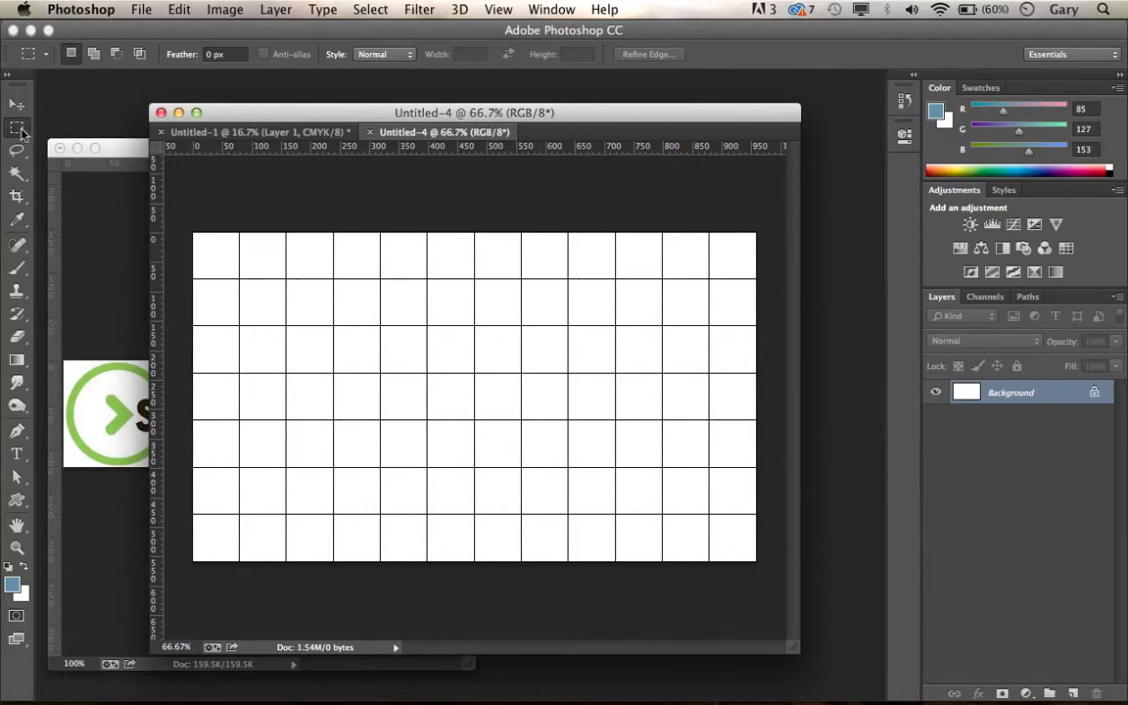
drag(191, 222, 762, 322)
click(1073, 693)
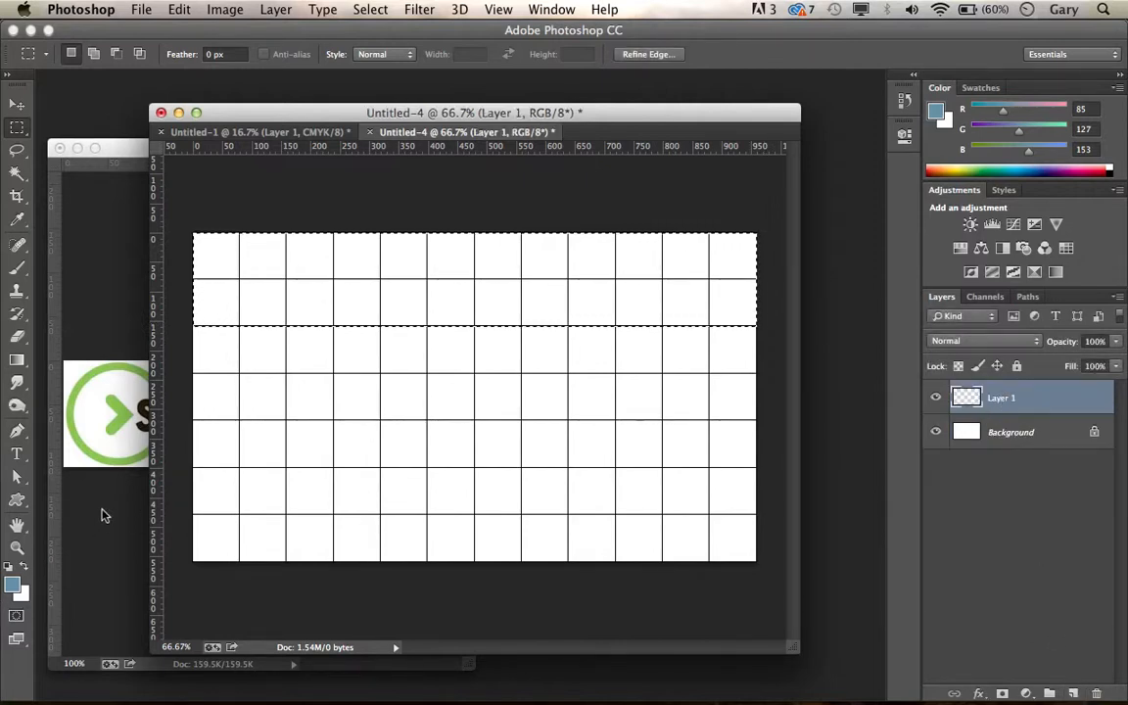
key(alt+BackSpace)
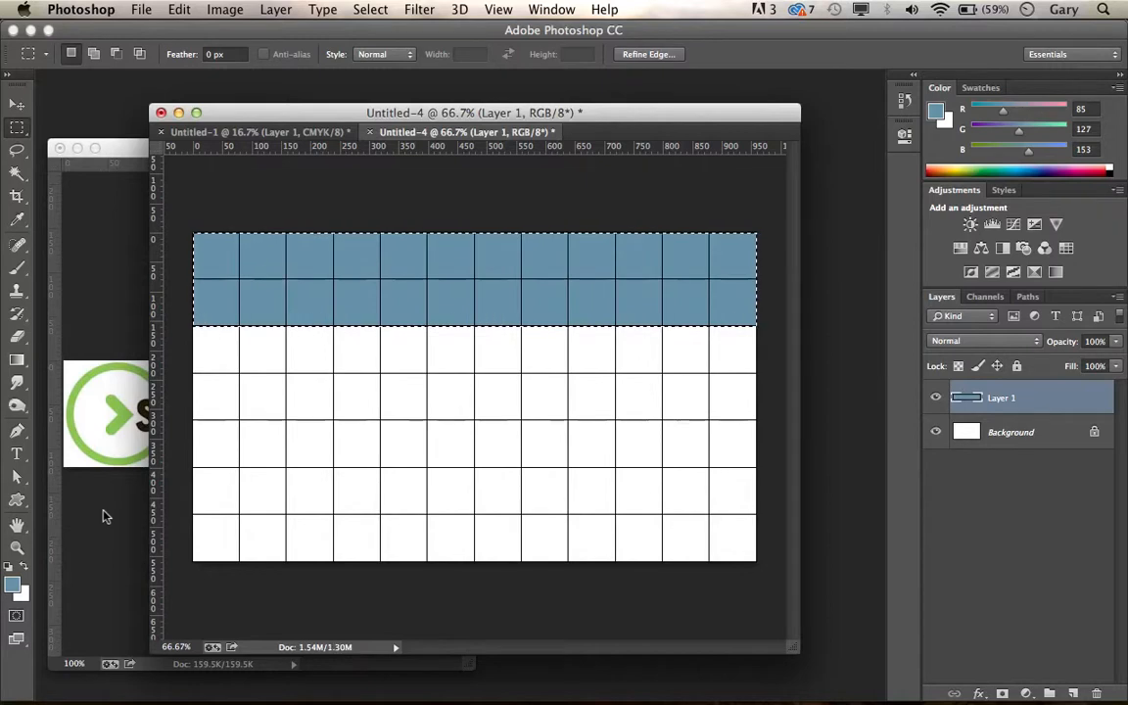
key(super+d)
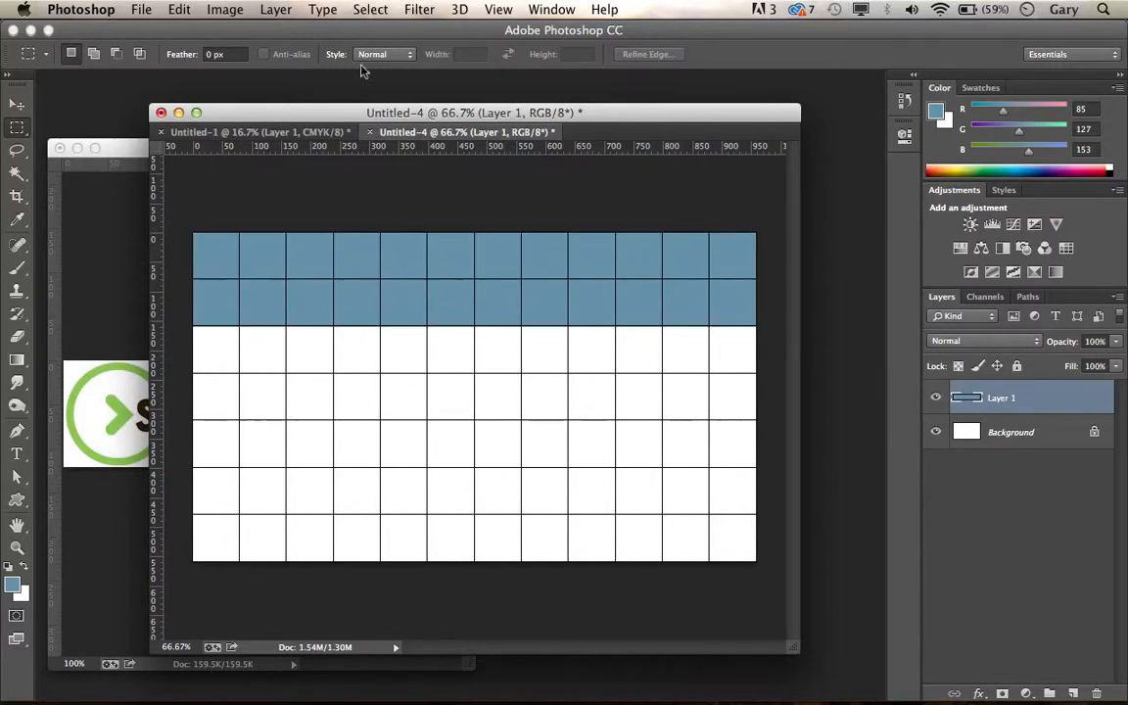
Step: Separate Untitled-4 from Untitled-1 into its own window and compare the header band with the layout sketch
drag(595, 118, 541, 200)
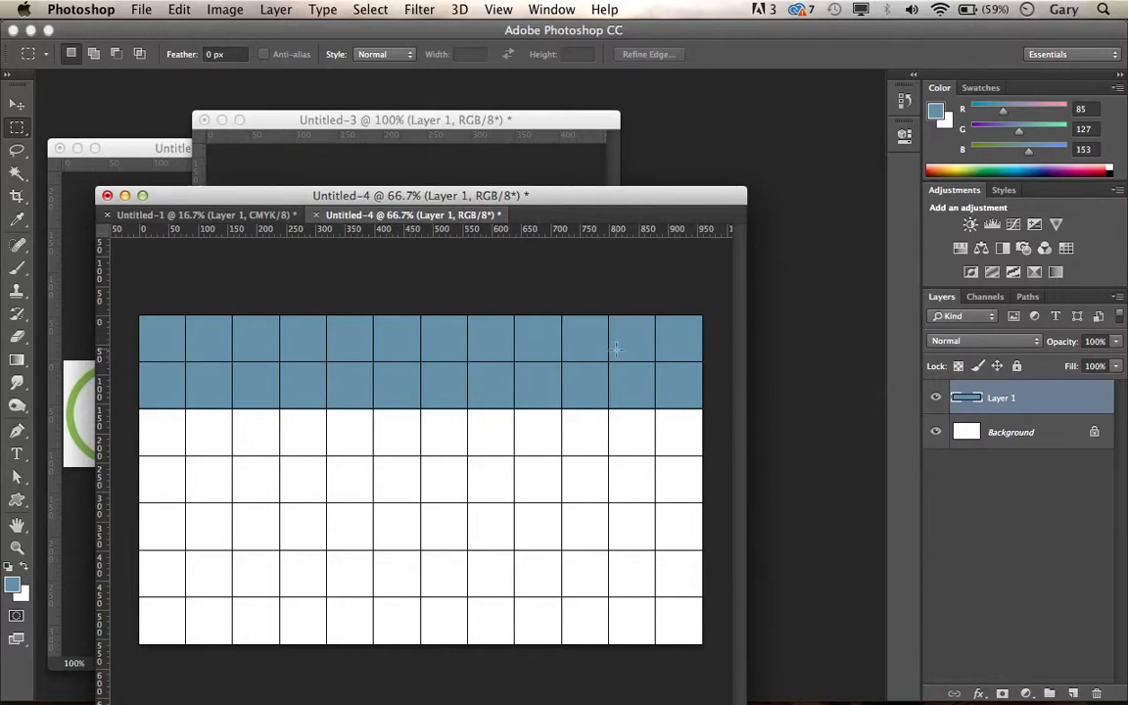
click(549, 12)
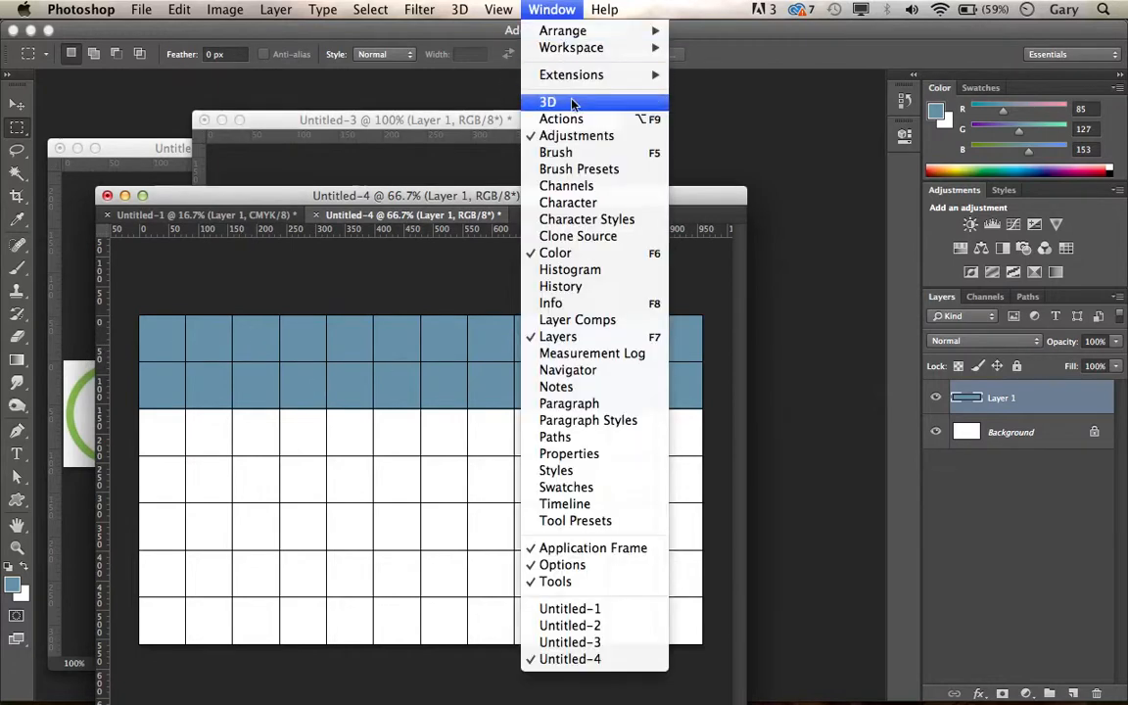
click(564, 612)
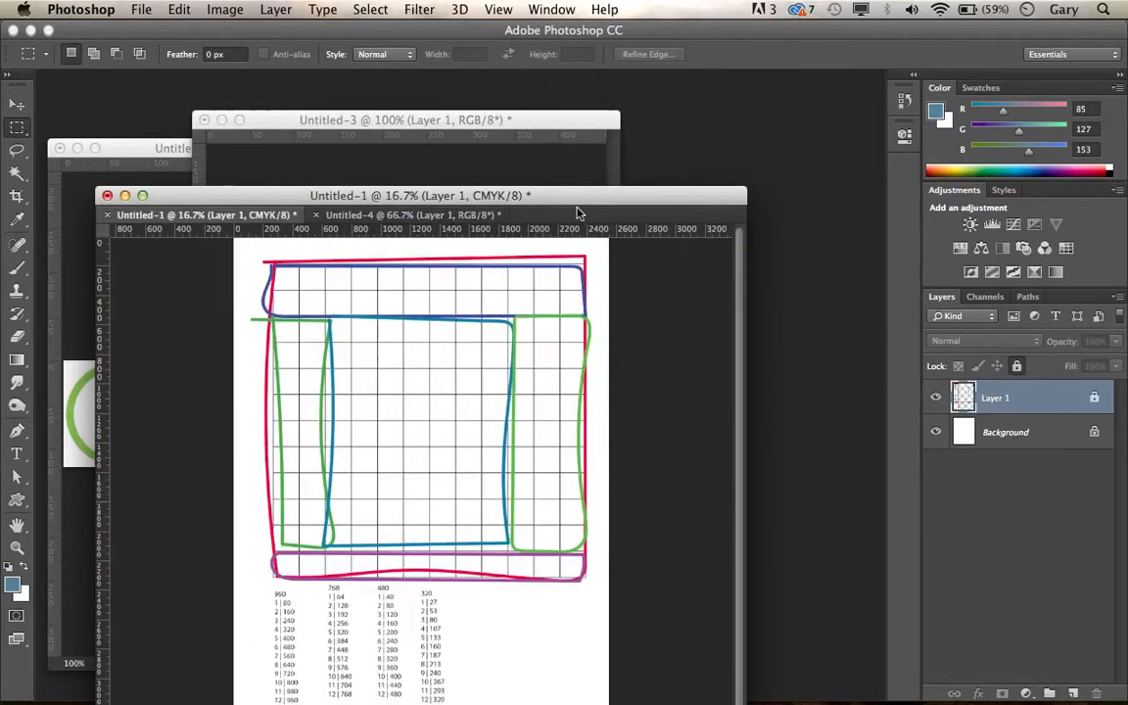
drag(402, 216, 702, 145)
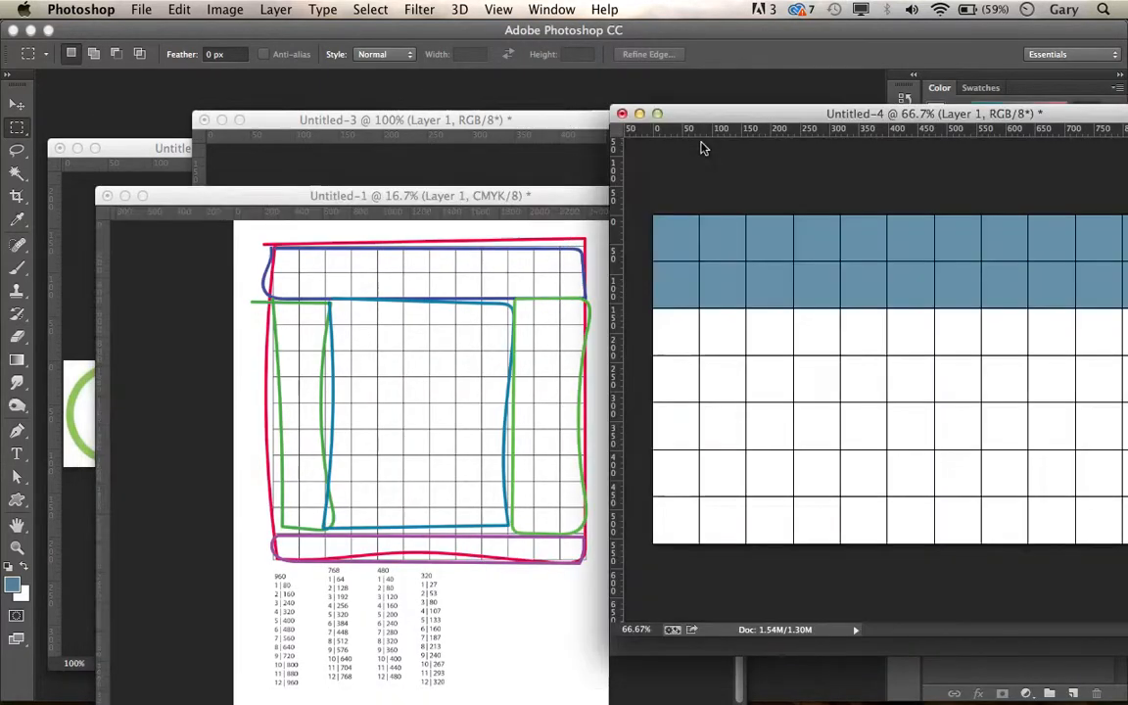
drag(562, 196, 412, 95)
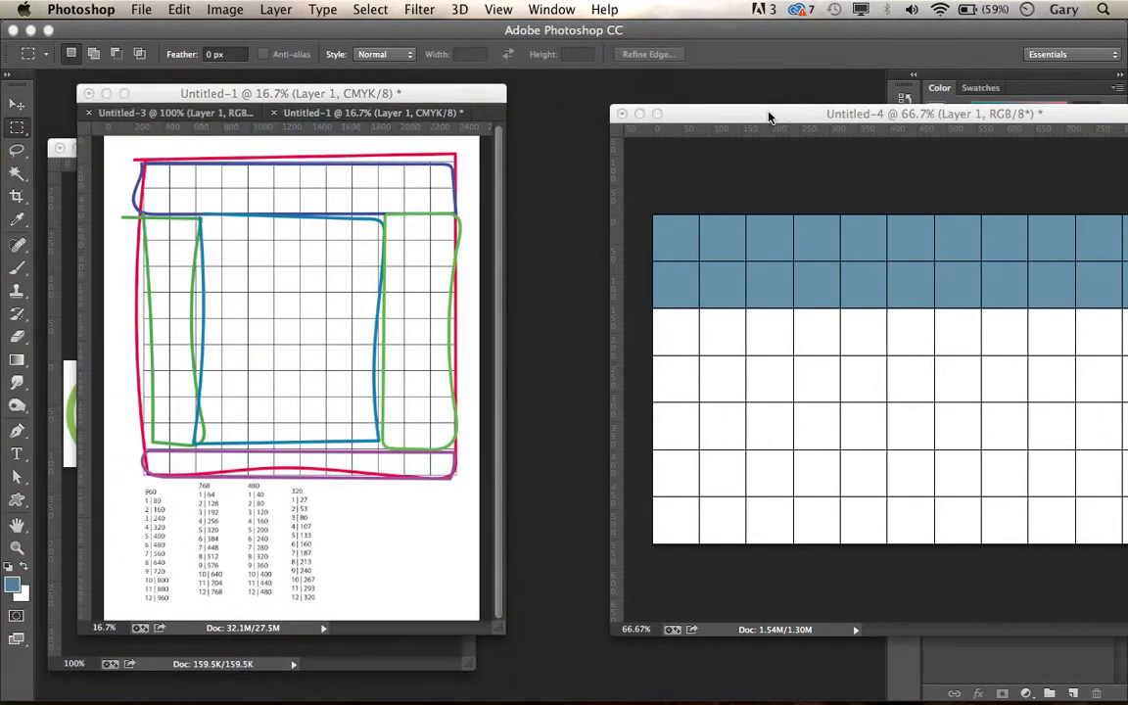
drag(785, 113, 714, 107)
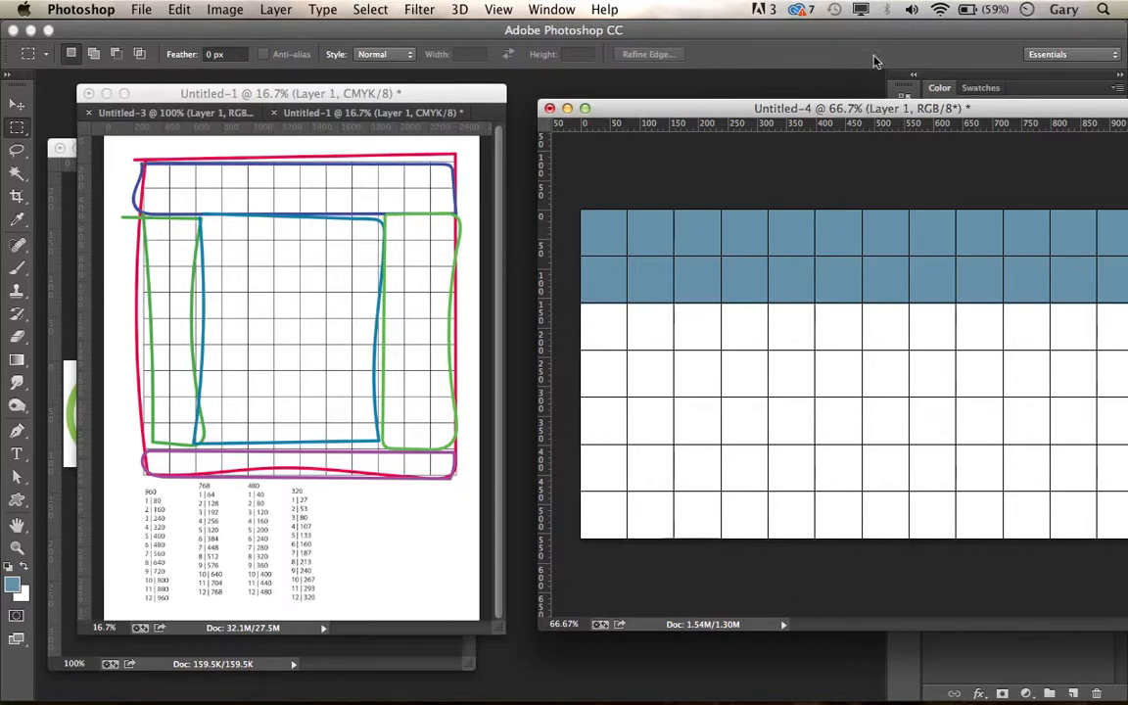
drag(861, 114, 596, 132)
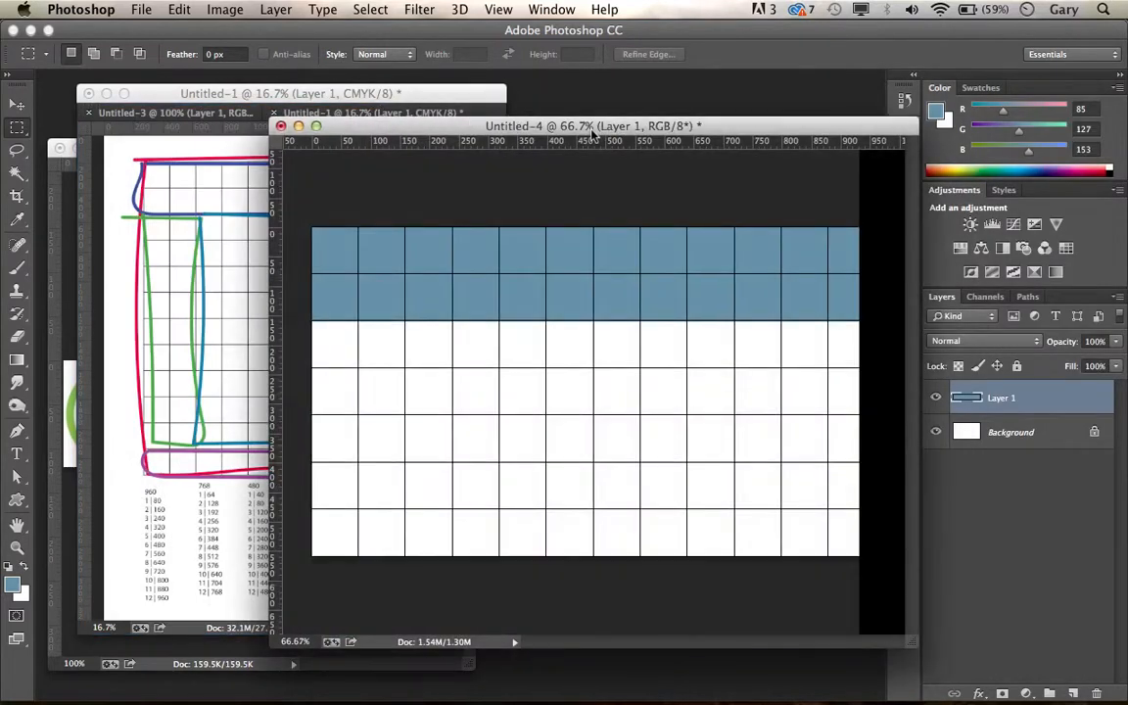
Step: Recolour the header band on Layer 1 to green with a Hue/Saturation hue shift of -74
click(1044, 437)
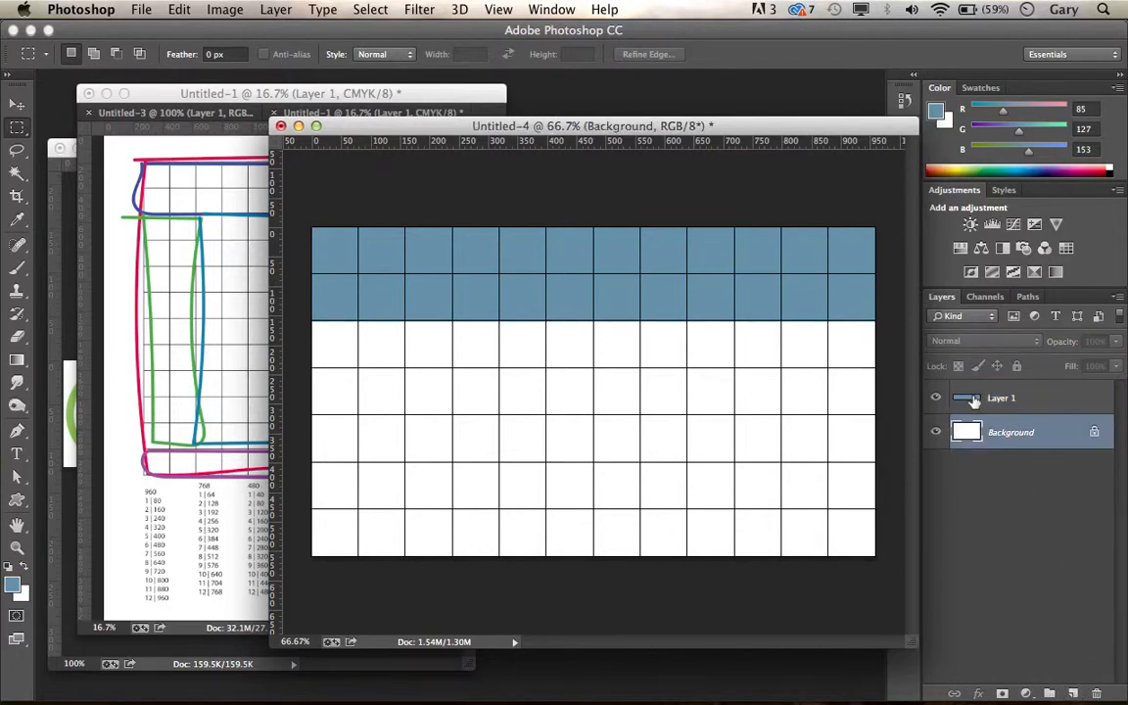
click(973, 400)
key(super+u)
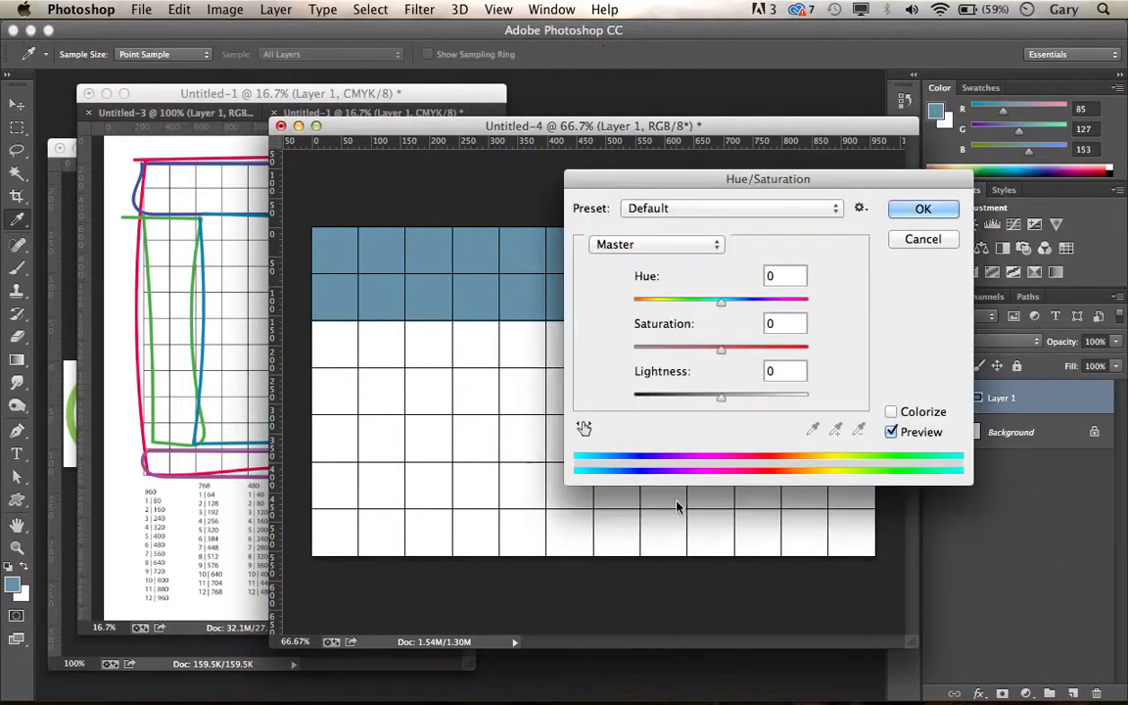
drag(727, 307, 672, 313)
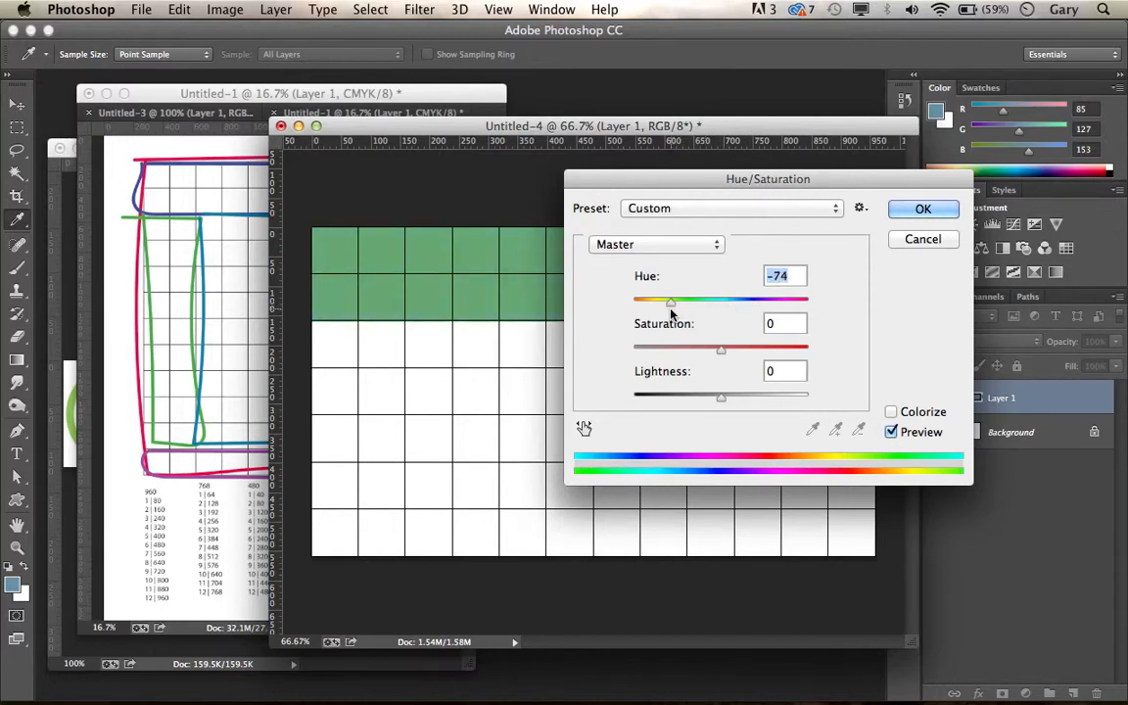
click(909, 216)
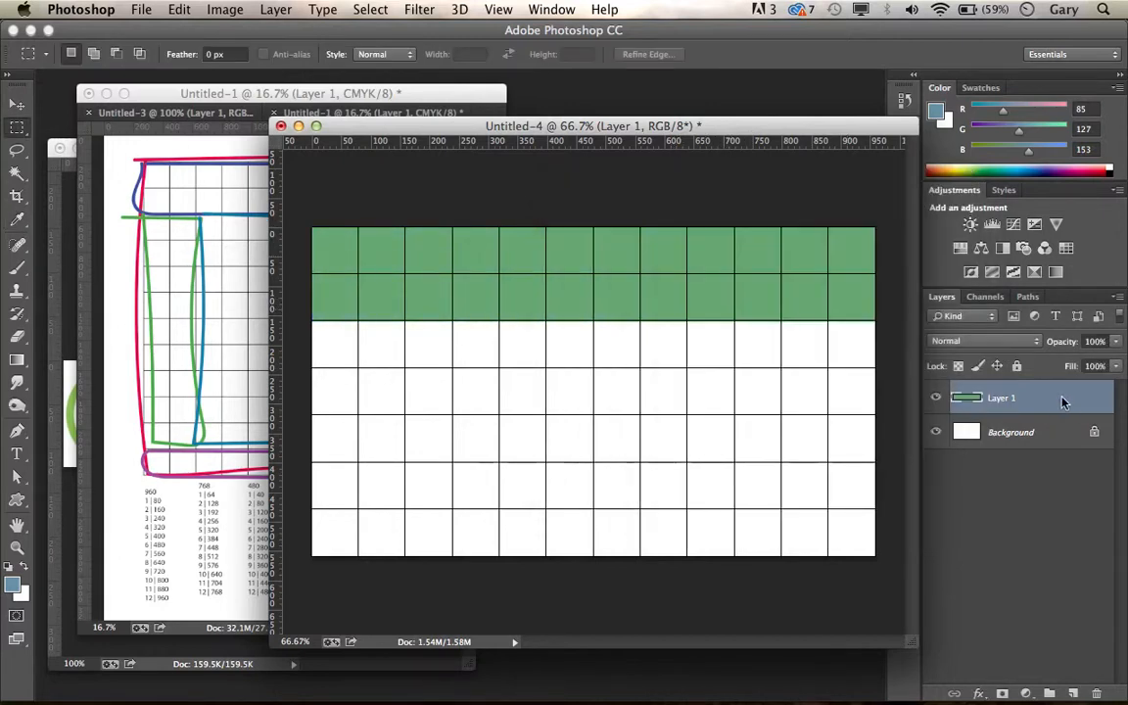
Step: Lower the opacity of the header band's layer, Layer 1, to 41%
click(1117, 343)
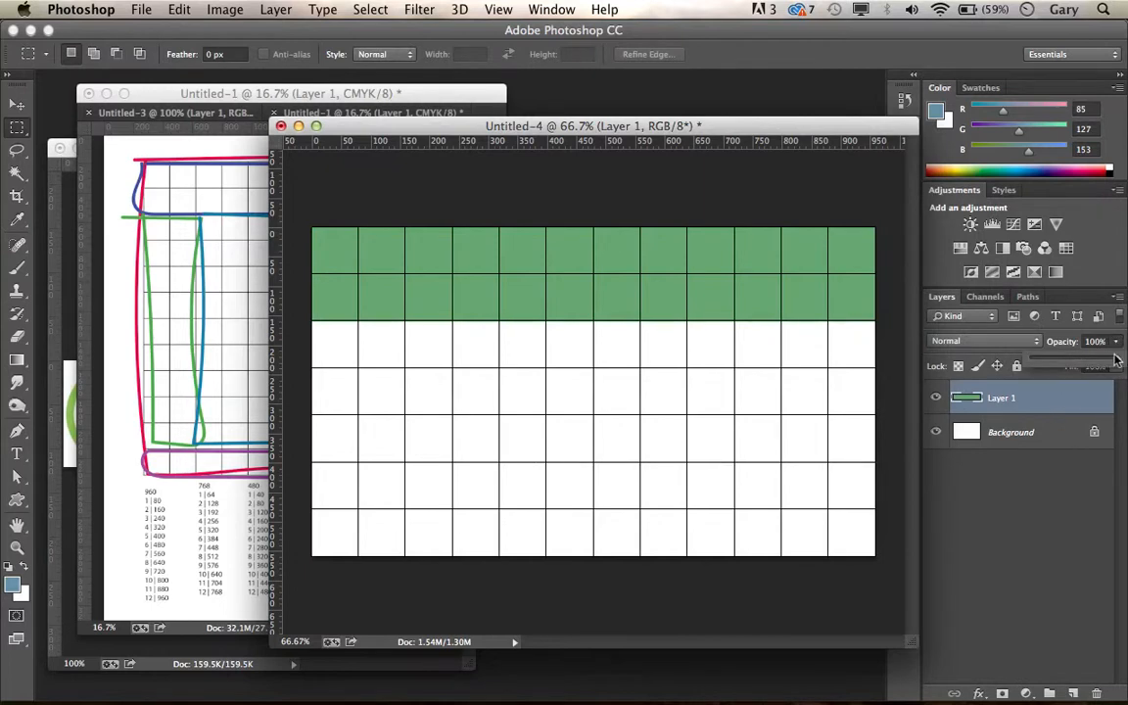
drag(1114, 359, 1072, 365)
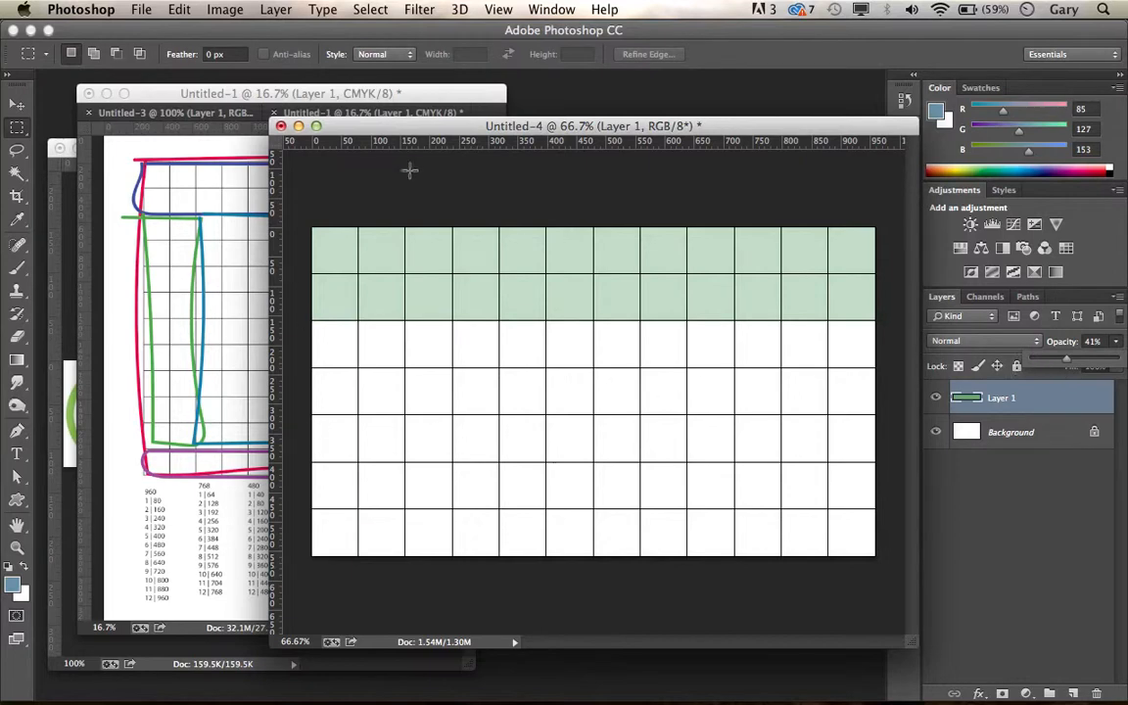
click(1059, 443)
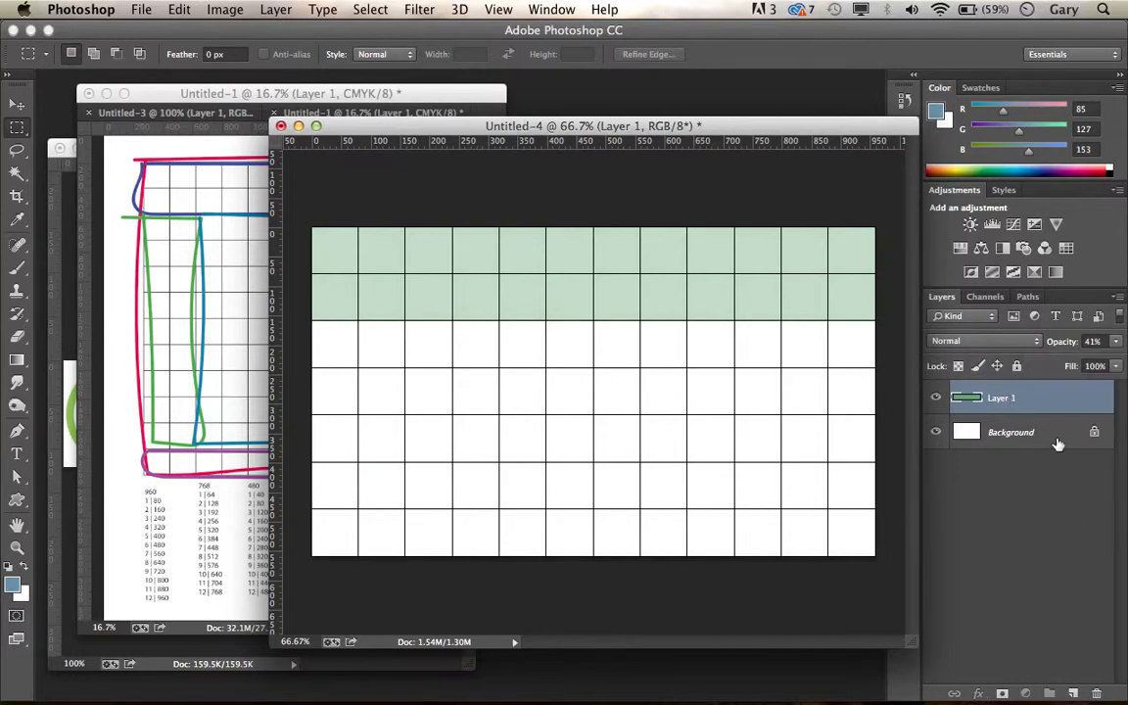
Step: Add a new layer directly above the Background in Untitled-4 and check the left sidebar in the Untitled-1 sketch
click(1058, 442)
click(1074, 693)
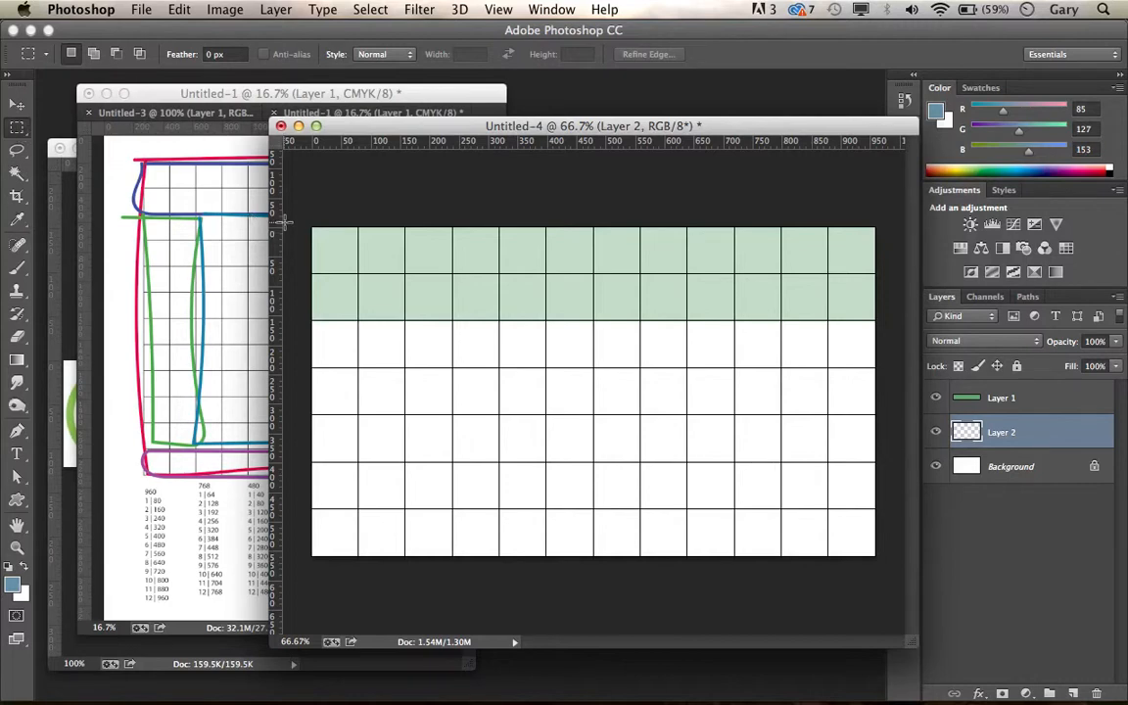
drag(184, 98, 246, 145)
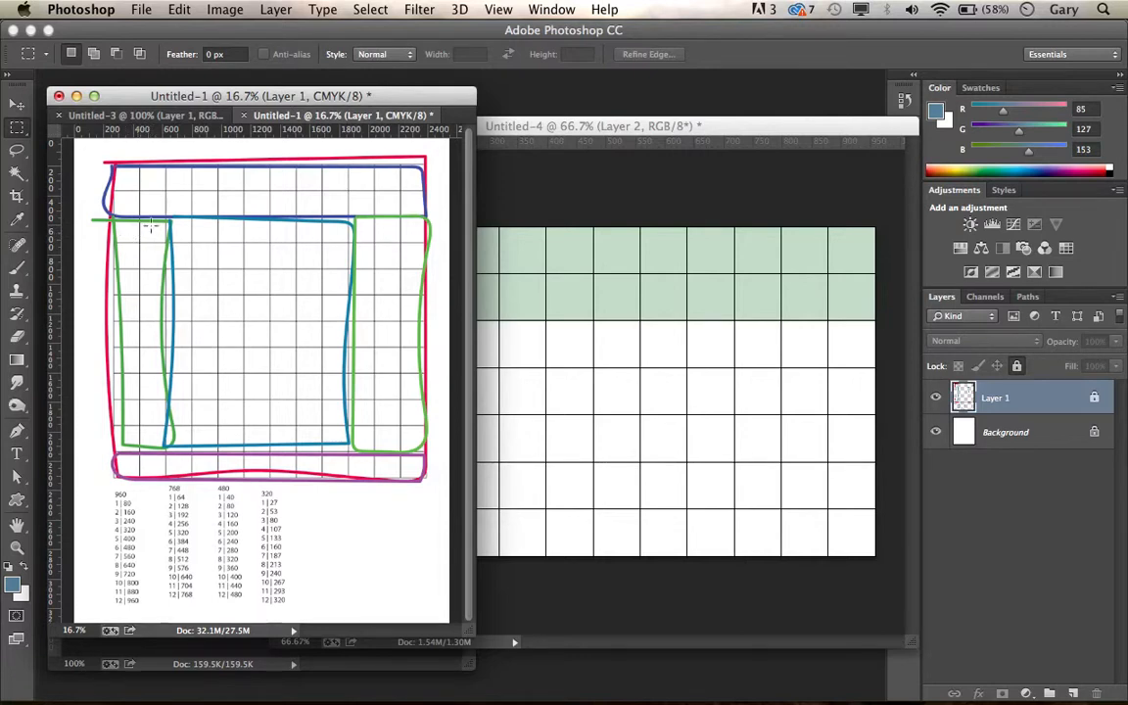
click(512, 126)
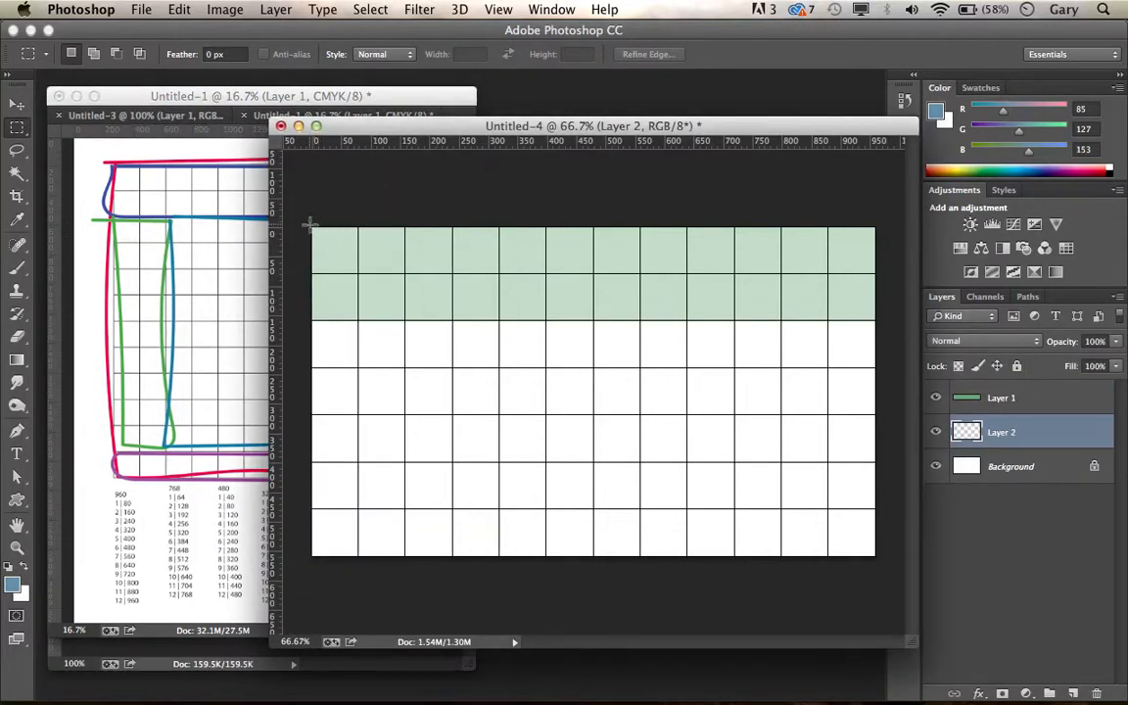
Step: Select the first two grid columns over the full canvas height and fill them with green, RGB 83, 153, 7, on Layer 2
drag(311, 227, 415, 594)
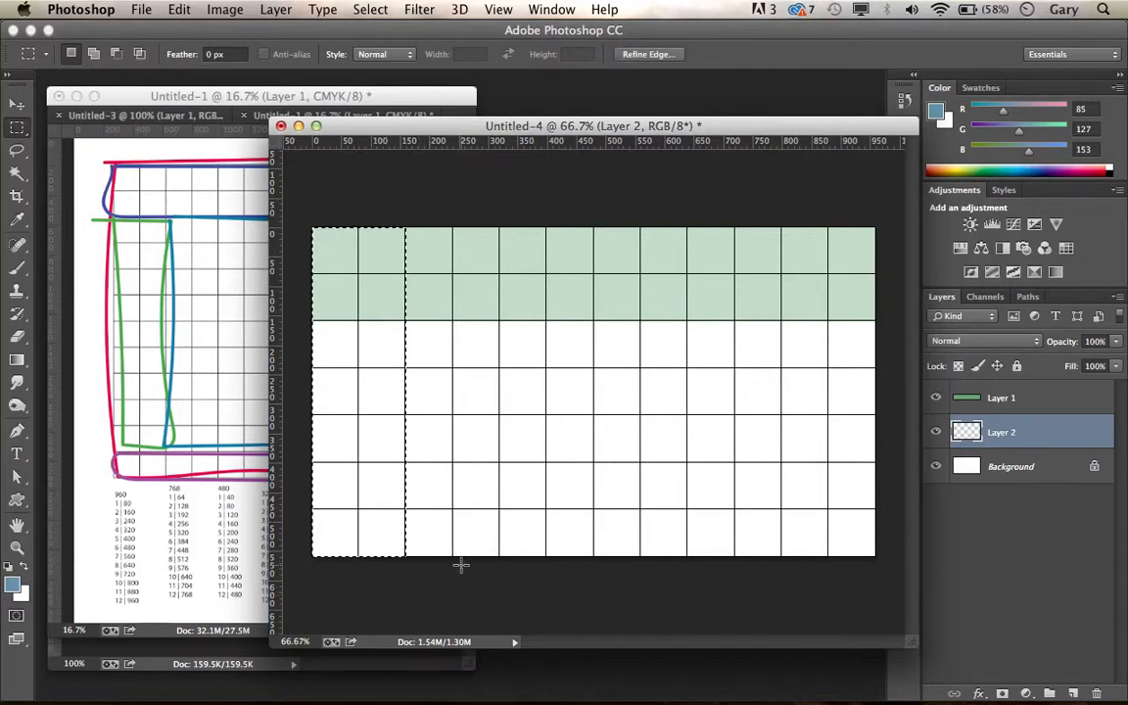
click(16, 587)
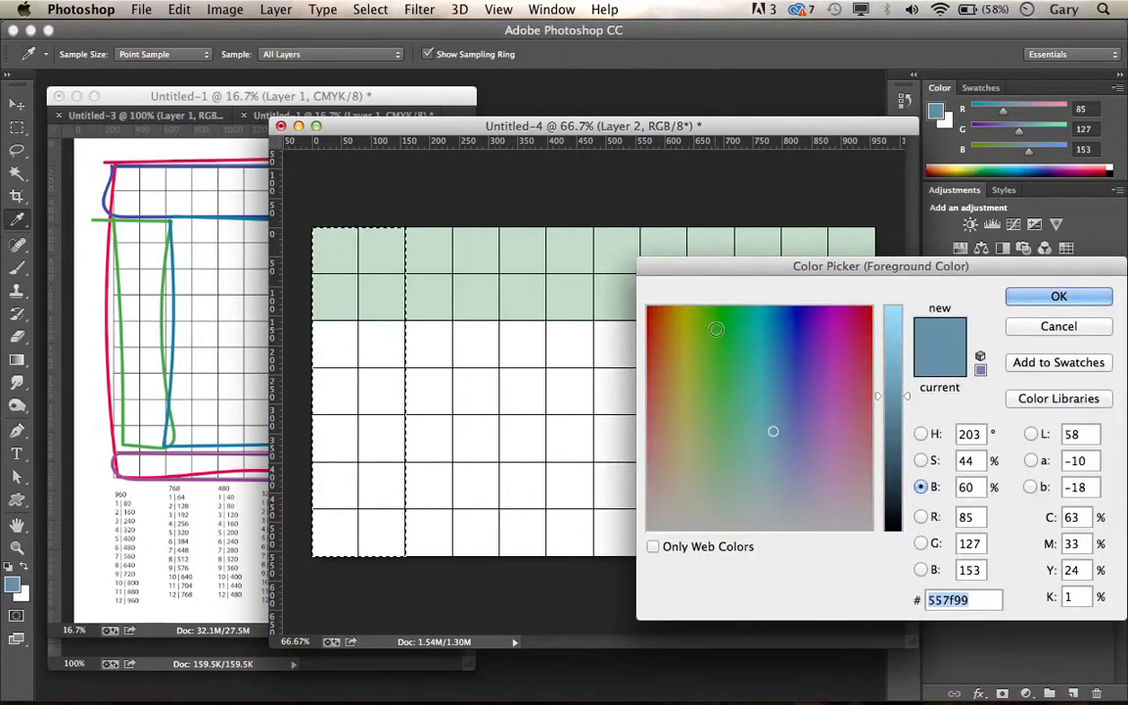
click(702, 316)
click(1058, 296)
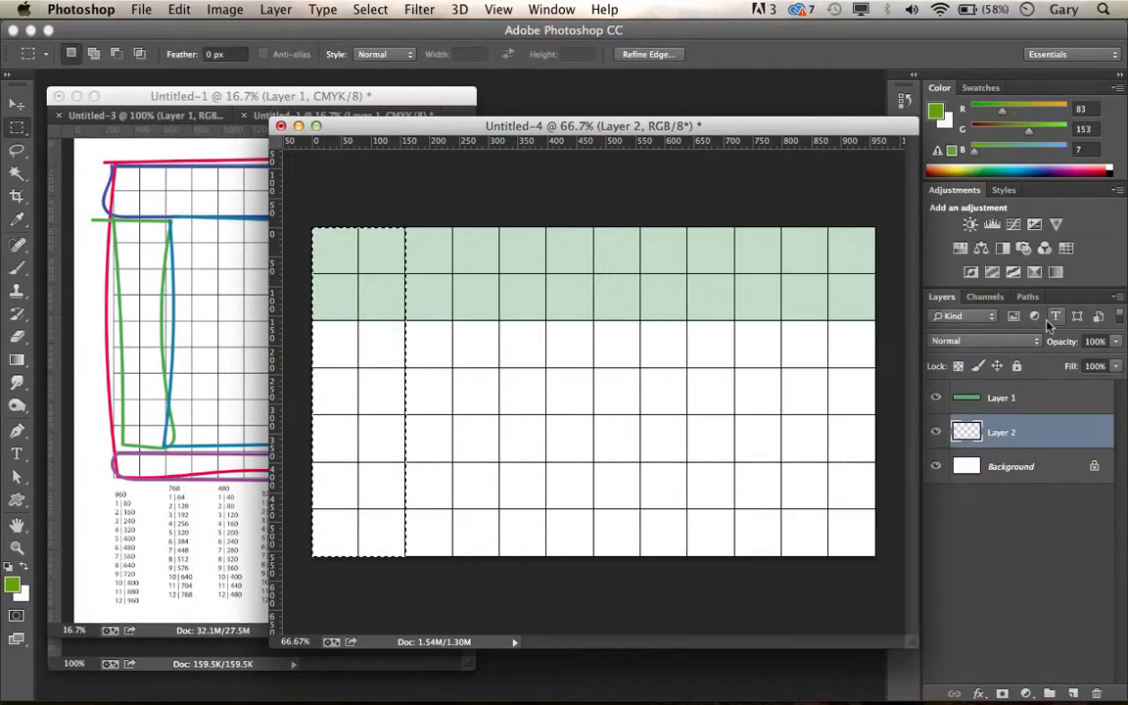
key(alt+BackSpace)
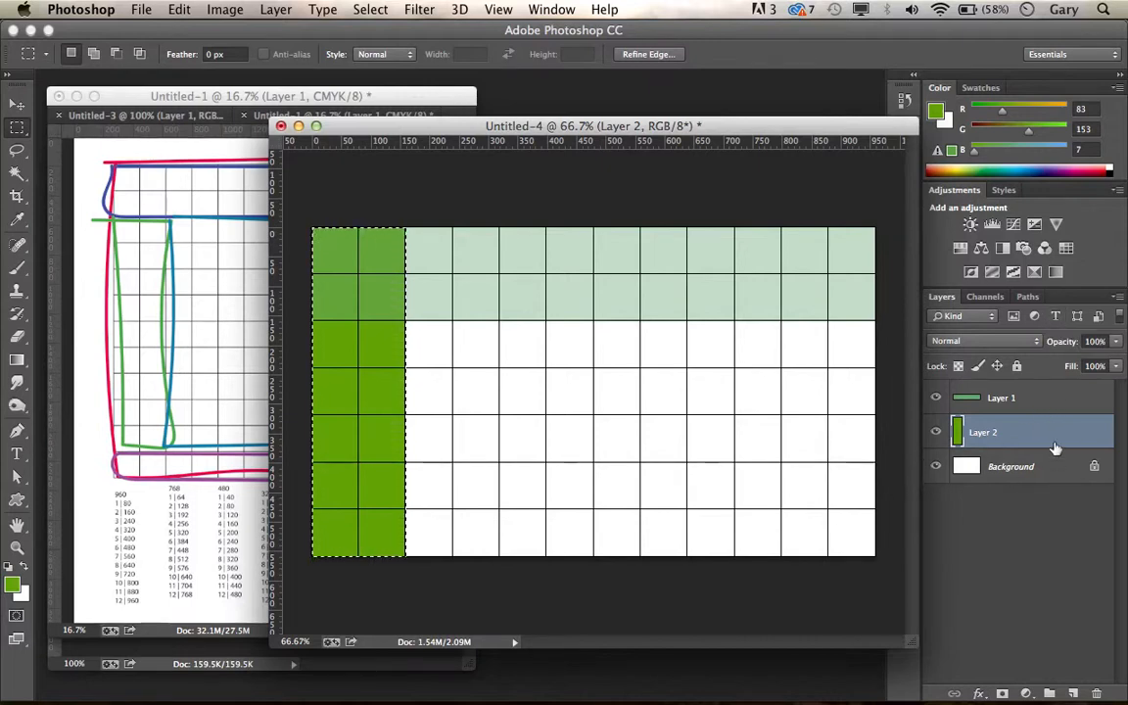
Step: Delete the part of the green sidebar on Layer 2 that overlaps the header's two rows, leaving nothing selected
click(1044, 400)
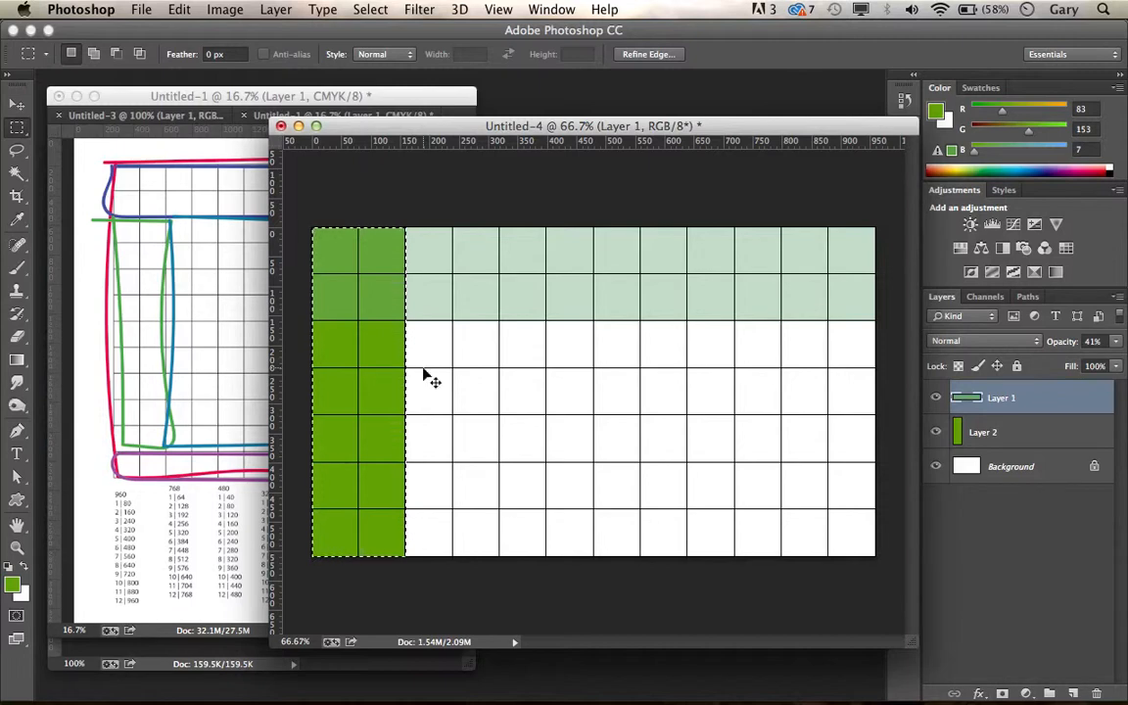
key(super+d)
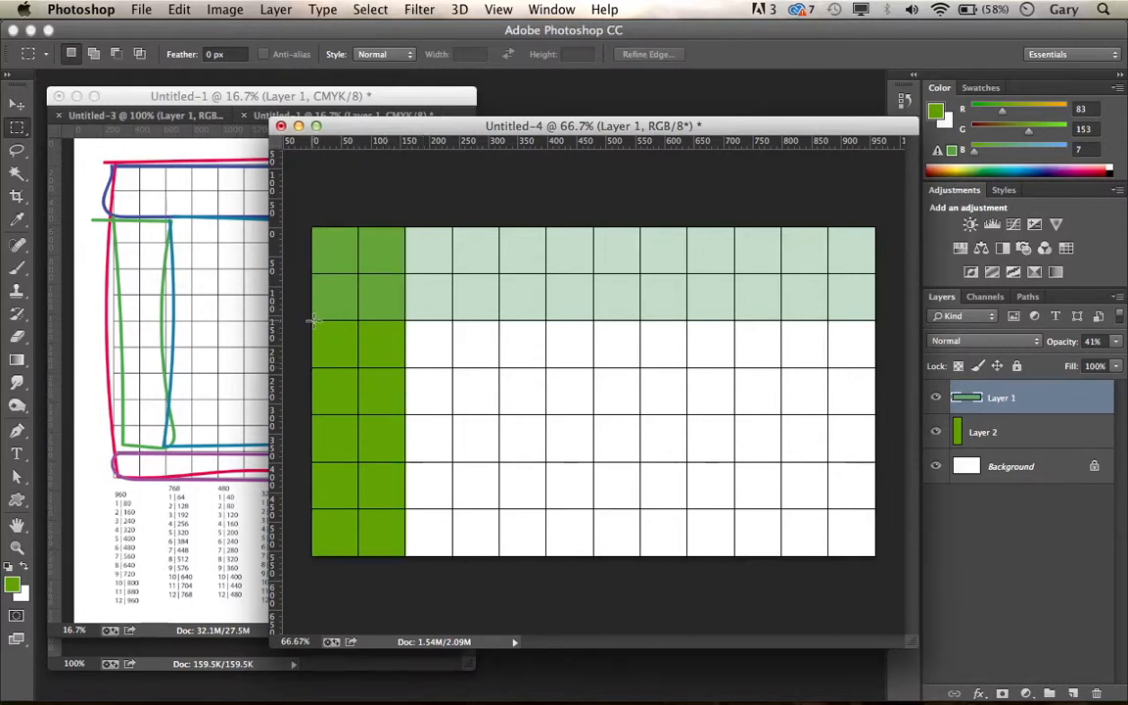
drag(313, 319, 410, 210)
click(1010, 424)
key(Delete)
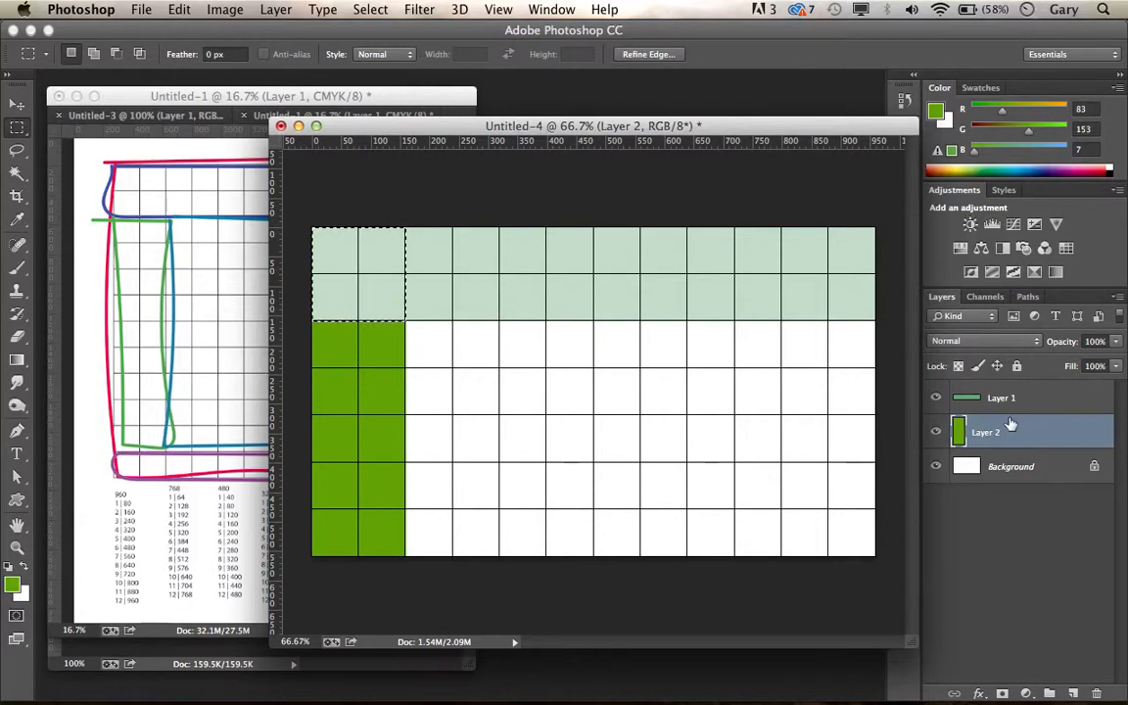
key(super+d)
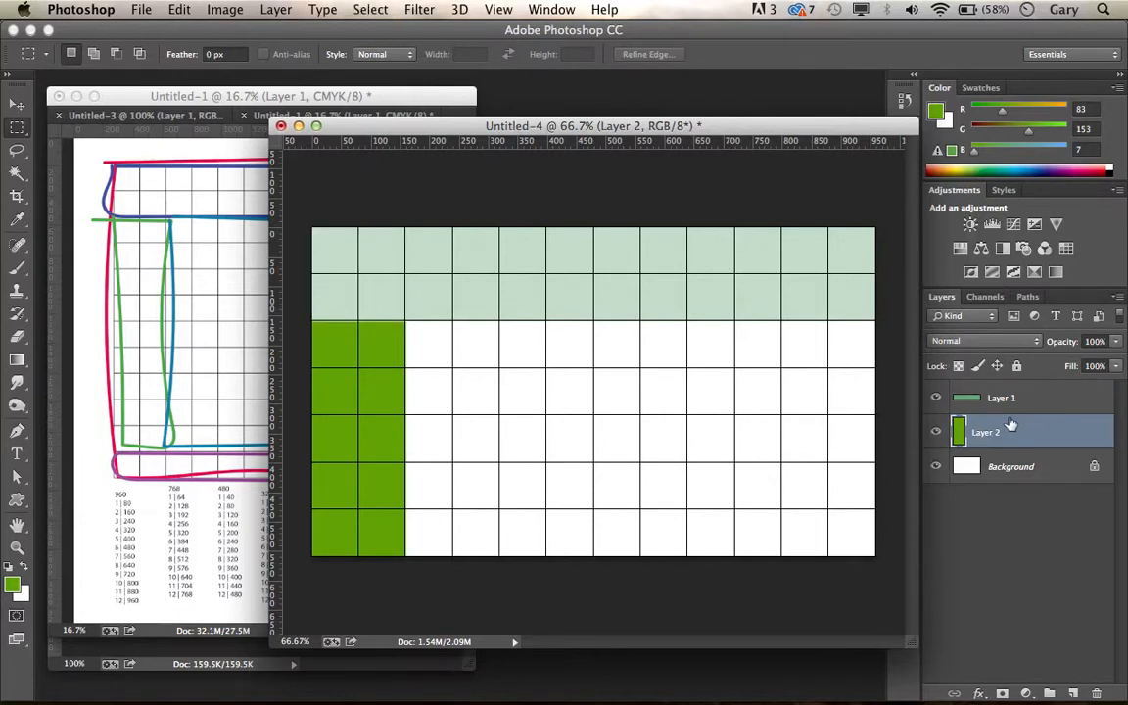
Step: Examine the header and sidebar blocks in Untitled-4 with the grid alternately hidden and shown
key(super+apostrophe)
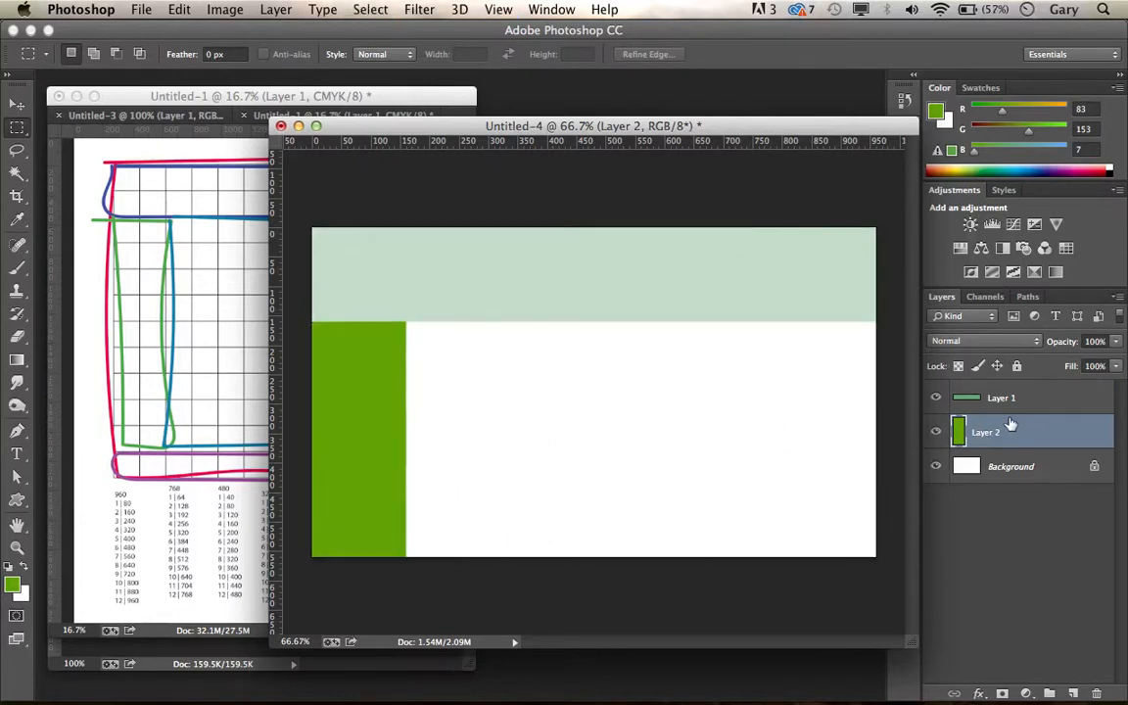
key(super+apostrophe)
key(super+apostrophe)
key(super+apostrophe)
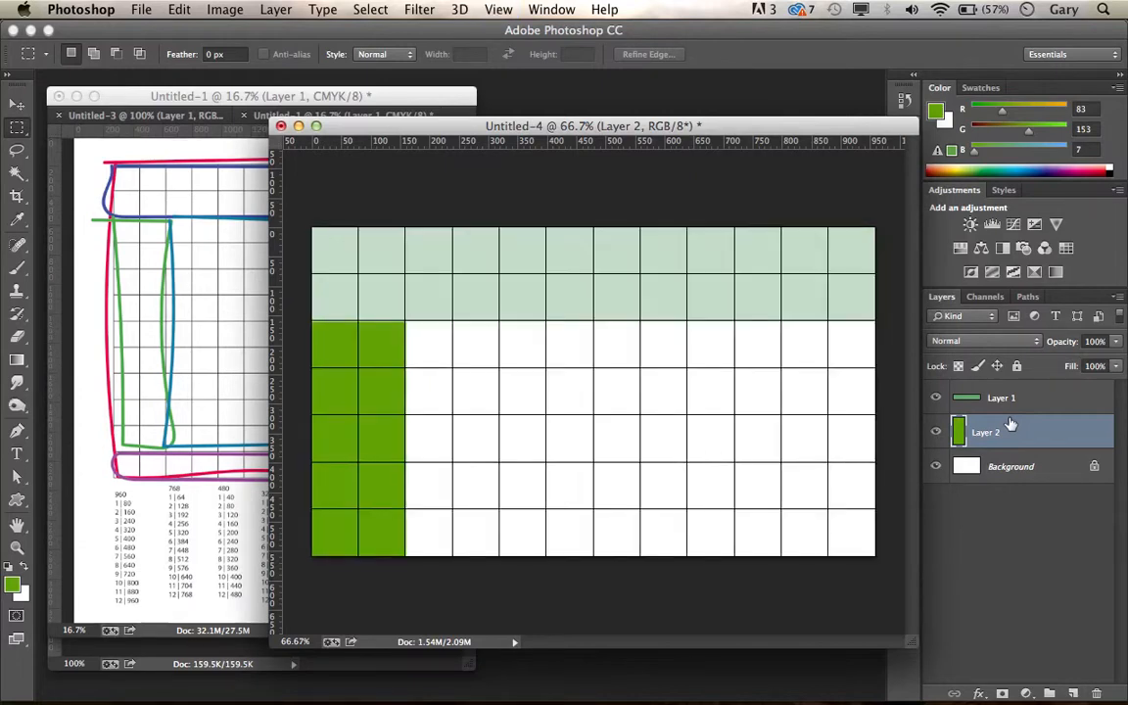
key(super+apostrophe)
key(super+apostrophe)
key(super+apostrophe)
key(super+apostrophe)
Step: Place the Untitled-4 window beside the Untitled-1 sketch and narrow it so that both documents stay in view
drag(457, 132, 657, 139)
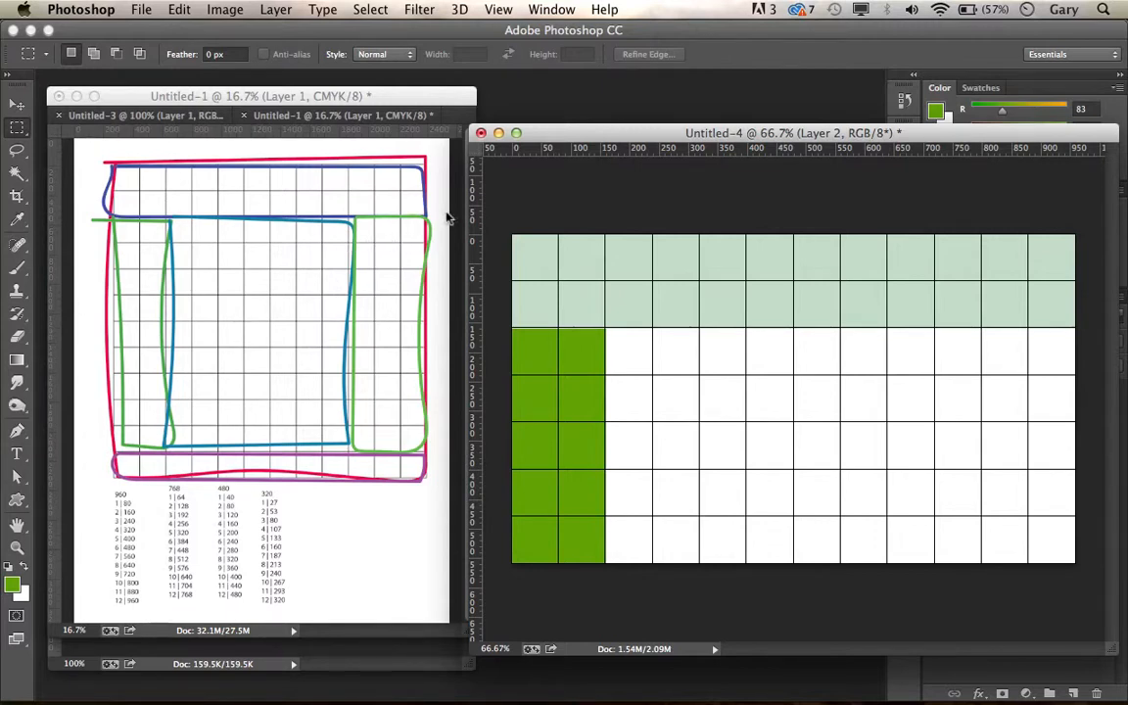
drag(573, 142, 763, 147)
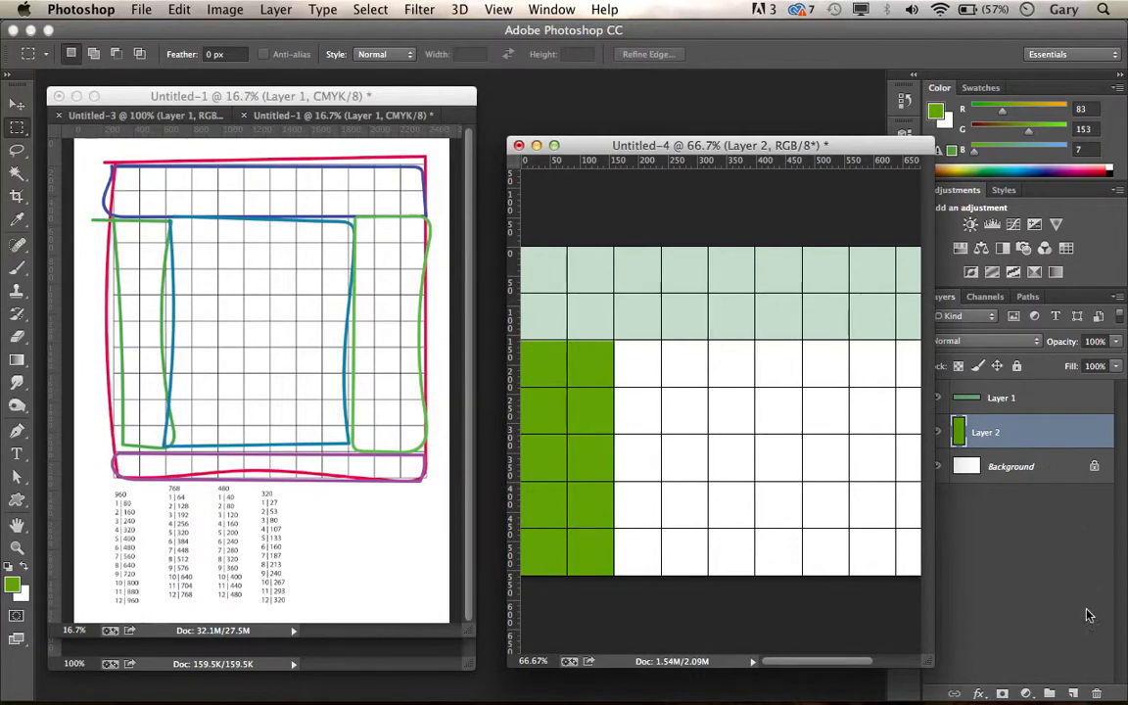
Step: Add a new layer and fill the last three grid columns below the header with the current green, leaving nothing selected
click(1073, 693)
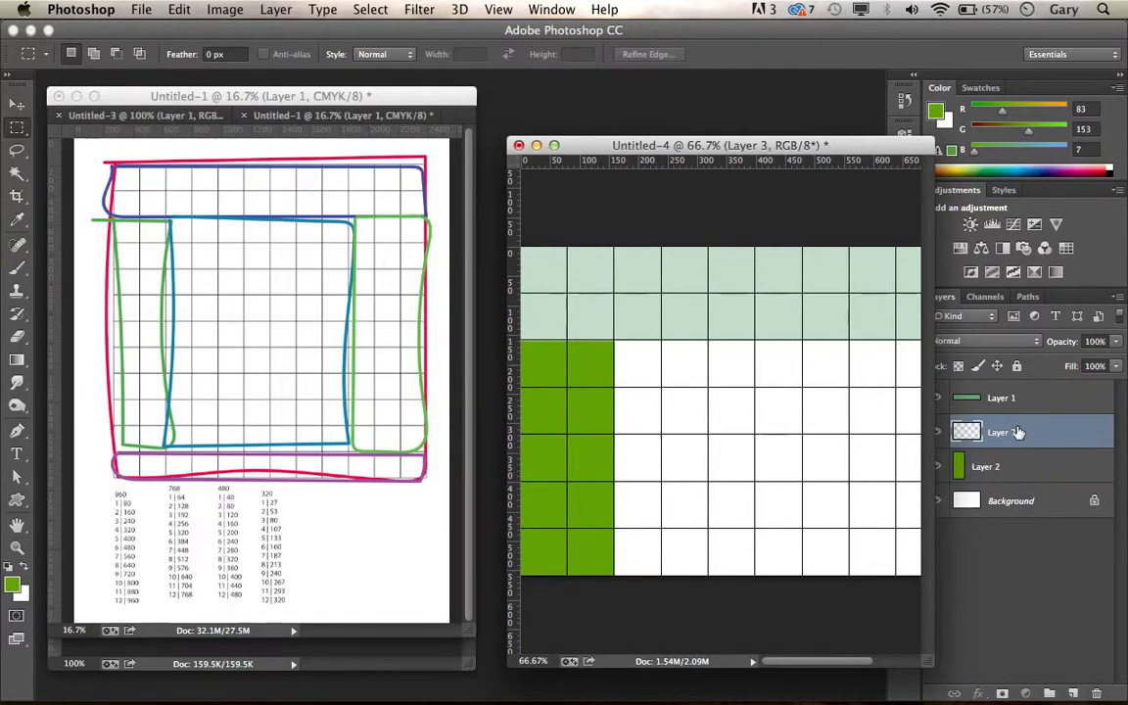
drag(793, 148, 576, 141)
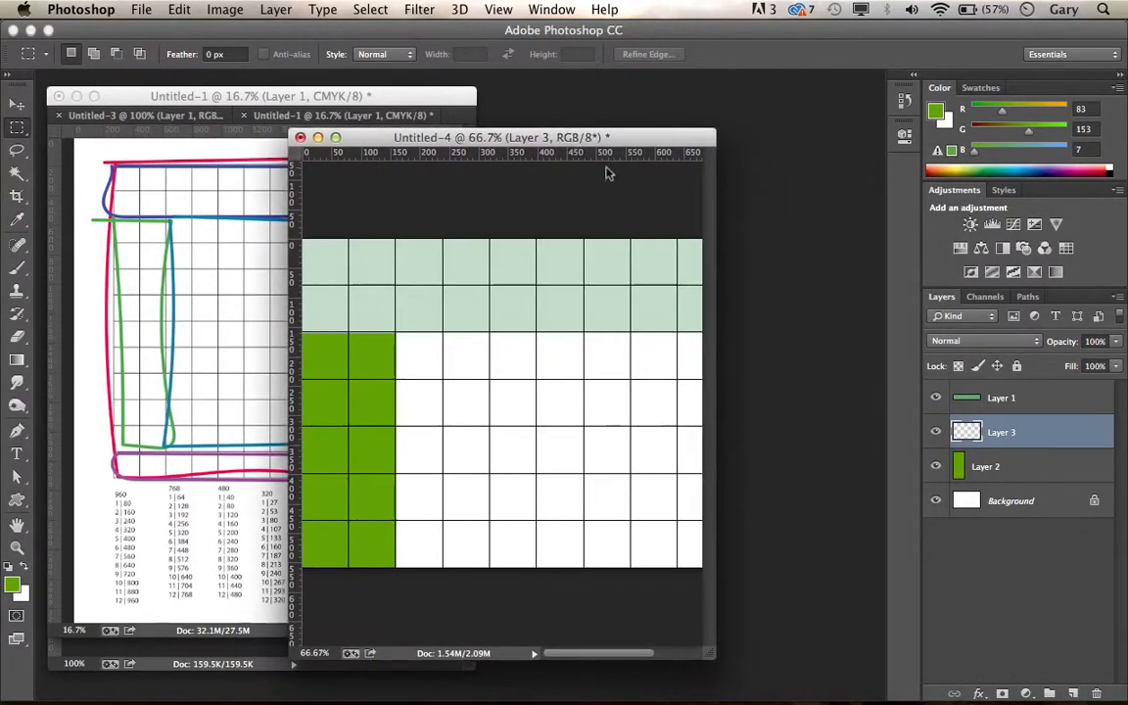
drag(720, 349, 964, 348)
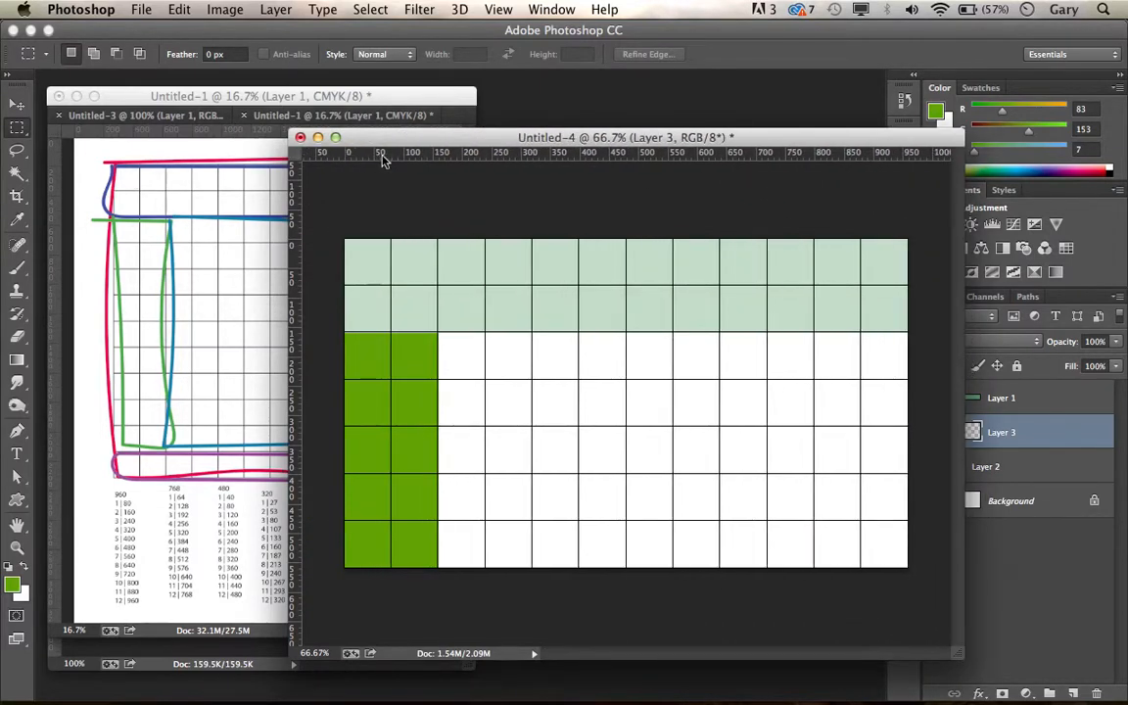
drag(381, 146, 233, 114)
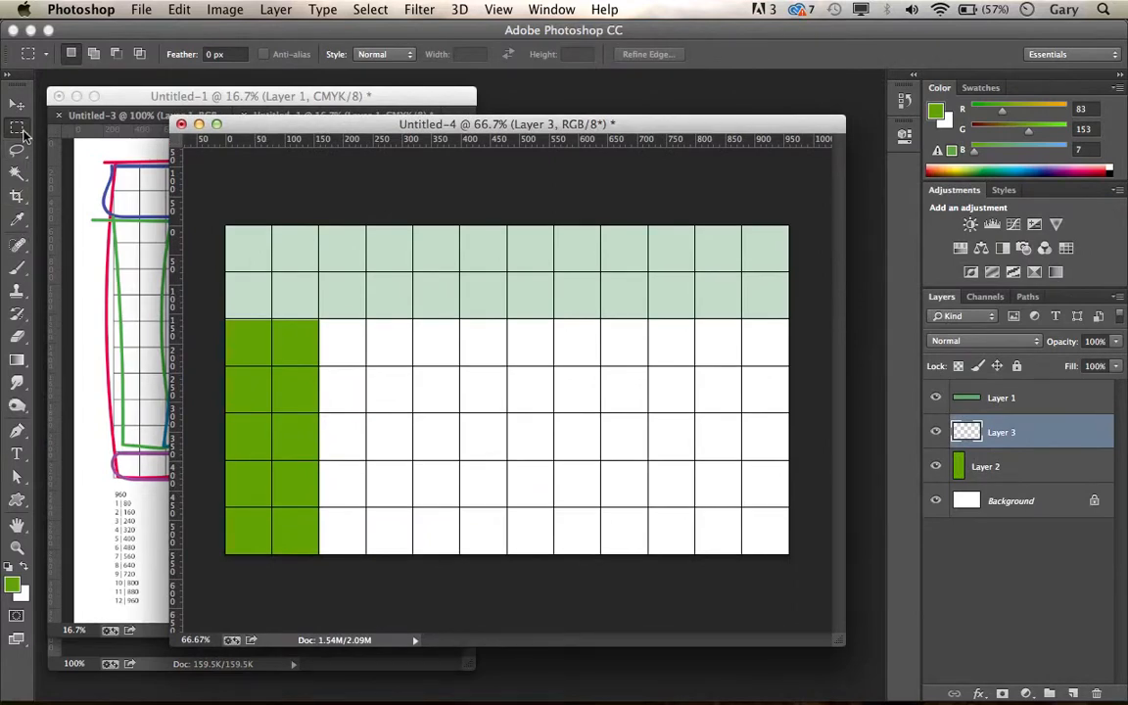
drag(647, 318, 836, 576)
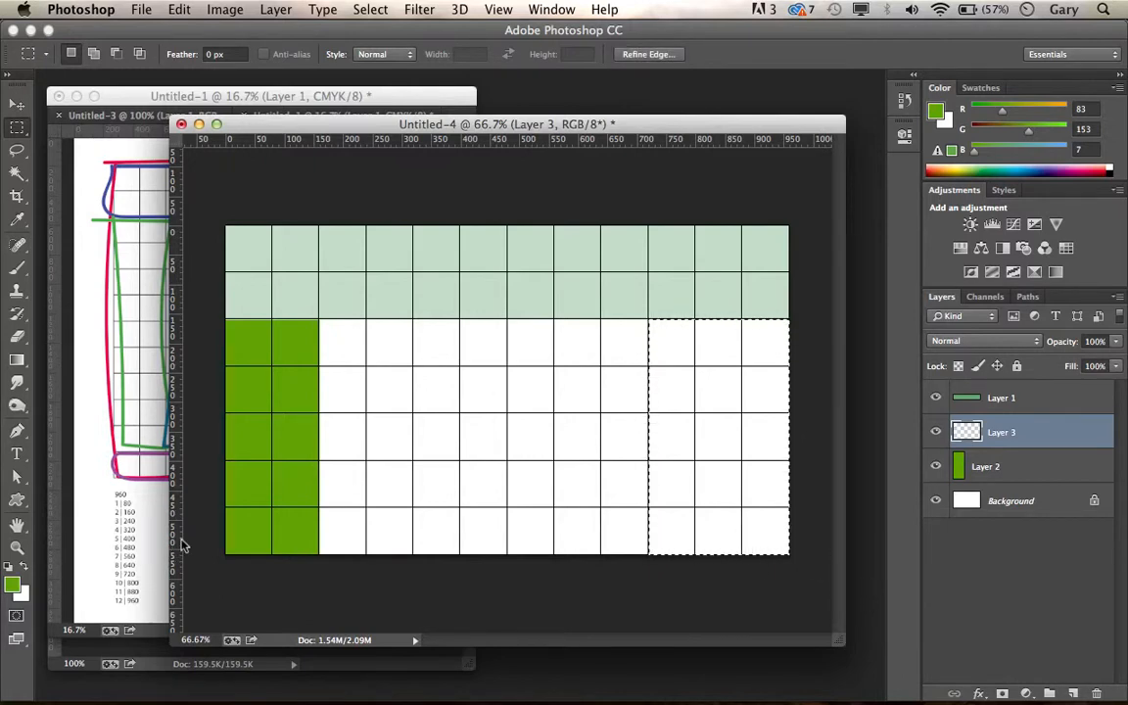
key(alt+BackSpace)
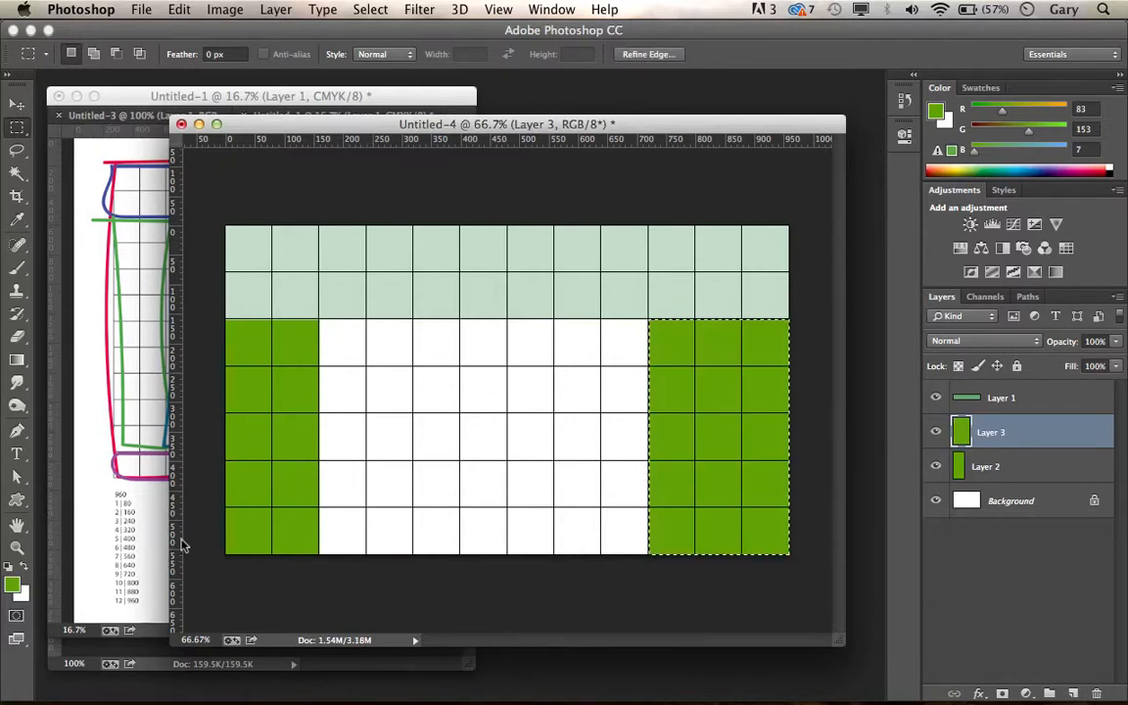
key(super+d)
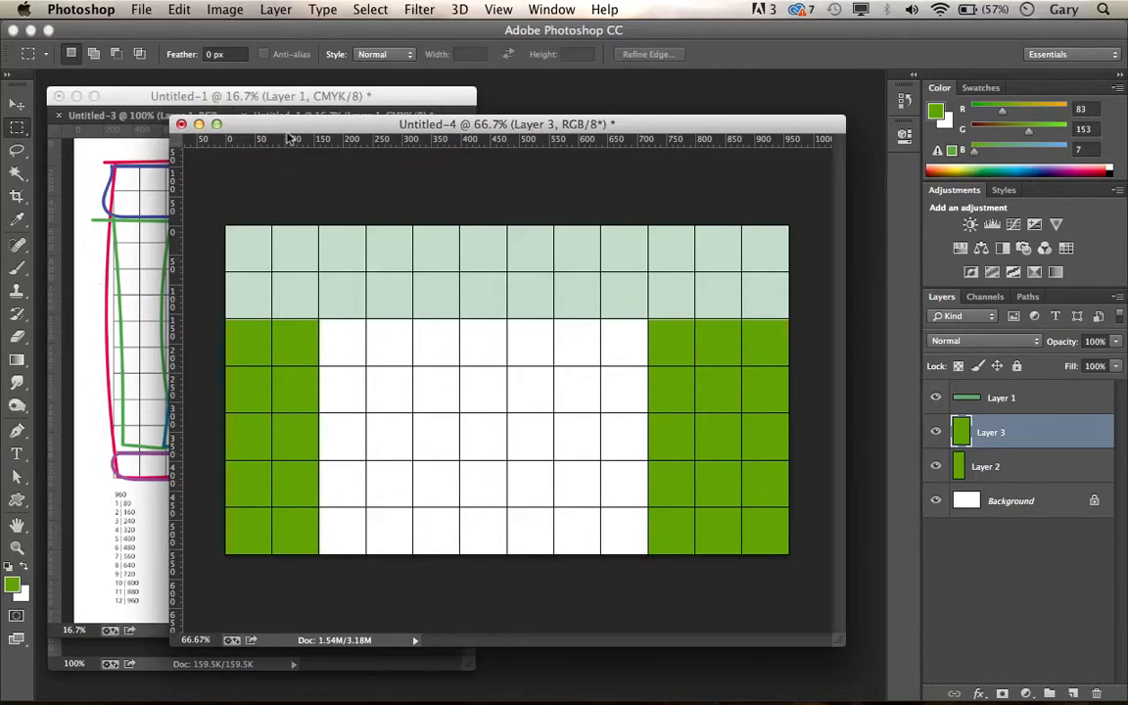
Step: Select the lowest grid row across all 12 columns of Untitled-4 and add a new layer for the footer
drag(290, 138, 367, 290)
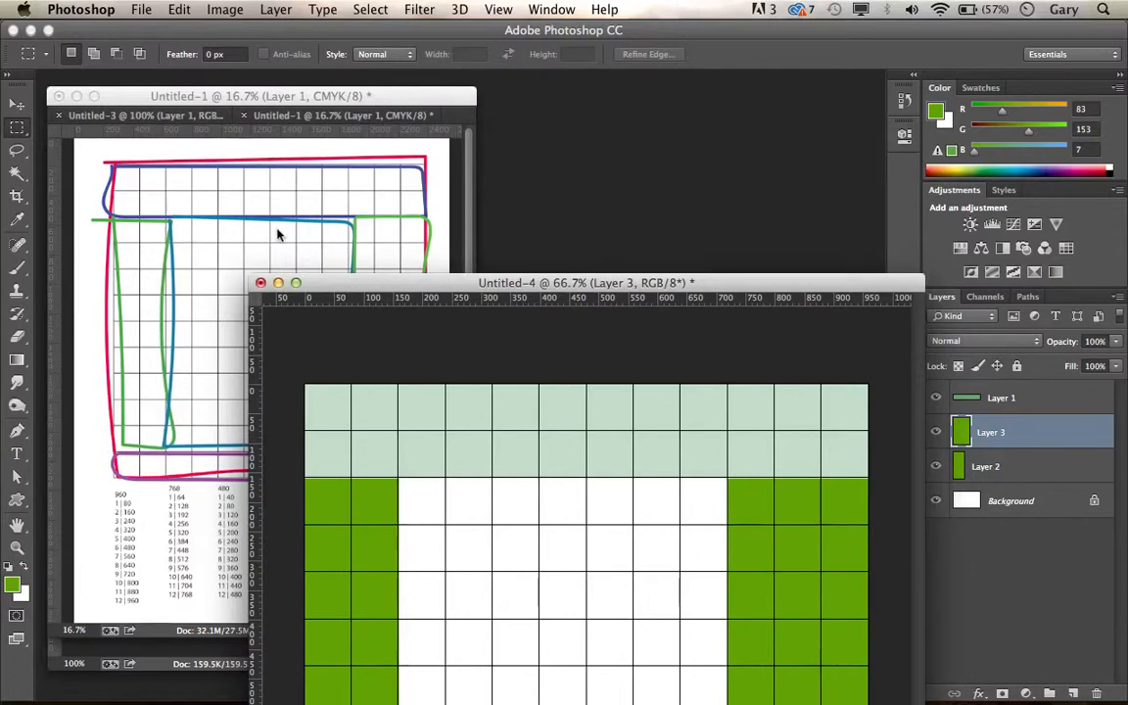
drag(399, 283, 416, 133)
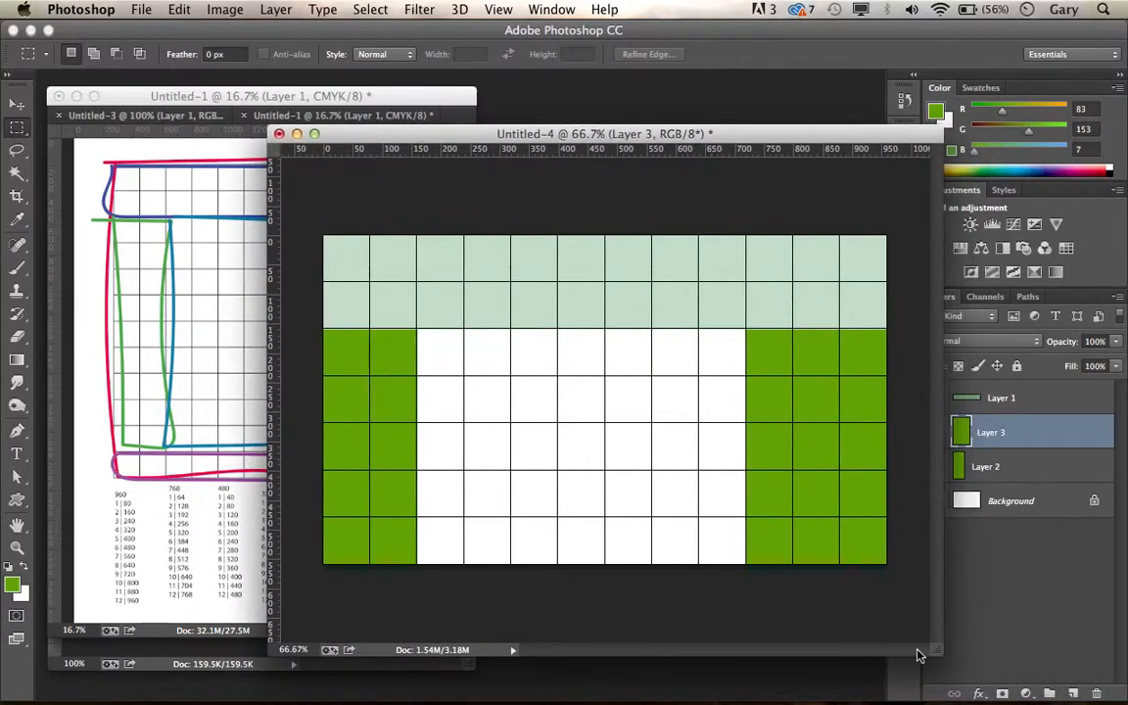
drag(942, 653, 965, 699)
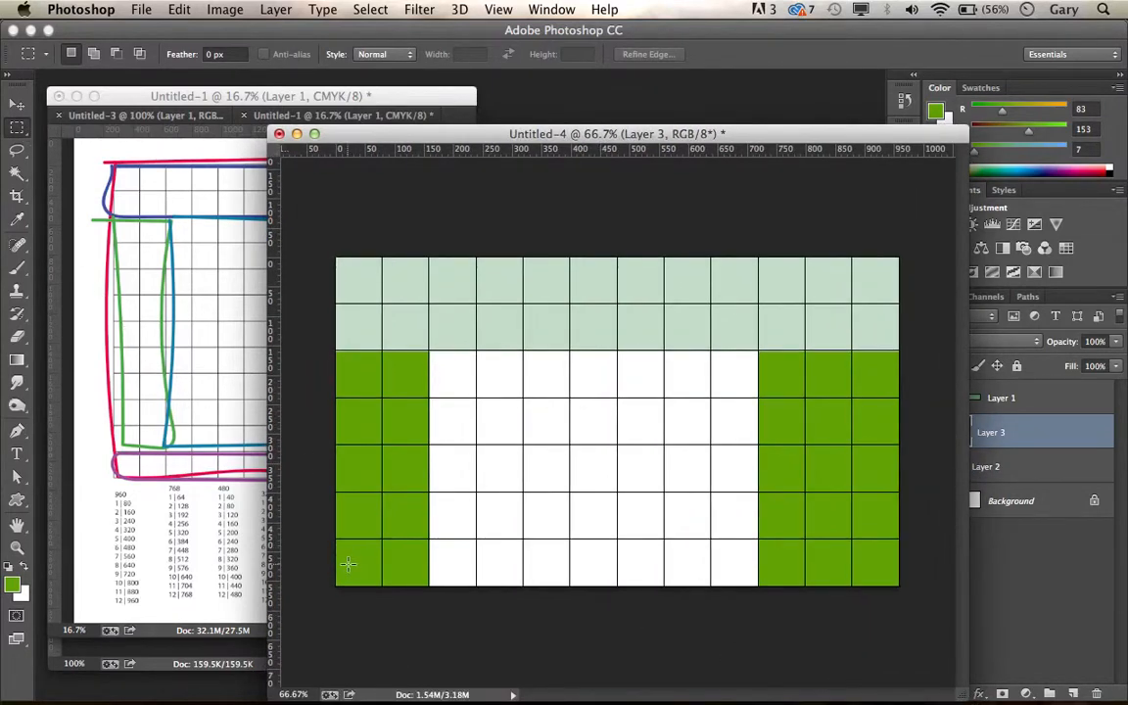
drag(331, 537, 942, 602)
click(1074, 693)
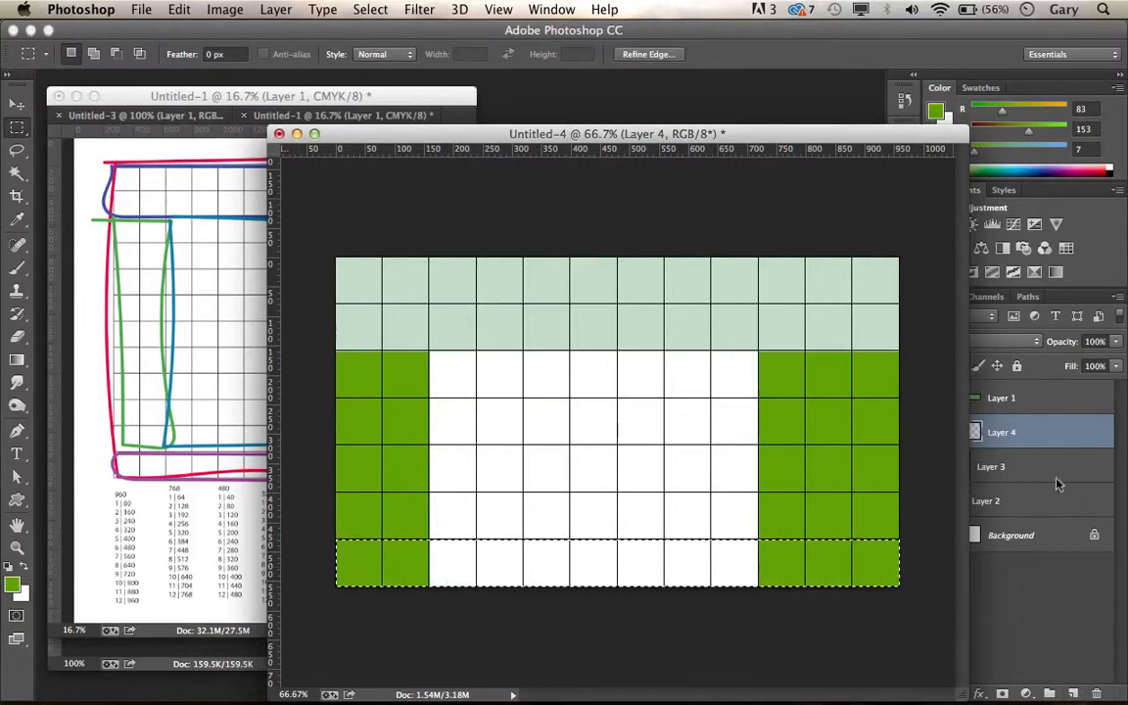
Step: Sample the header's pale green, RGB 185, 213, 189, as foreground colour and fill the selected footer row on Layer 4, then deselect
click(12, 584)
click(451, 327)
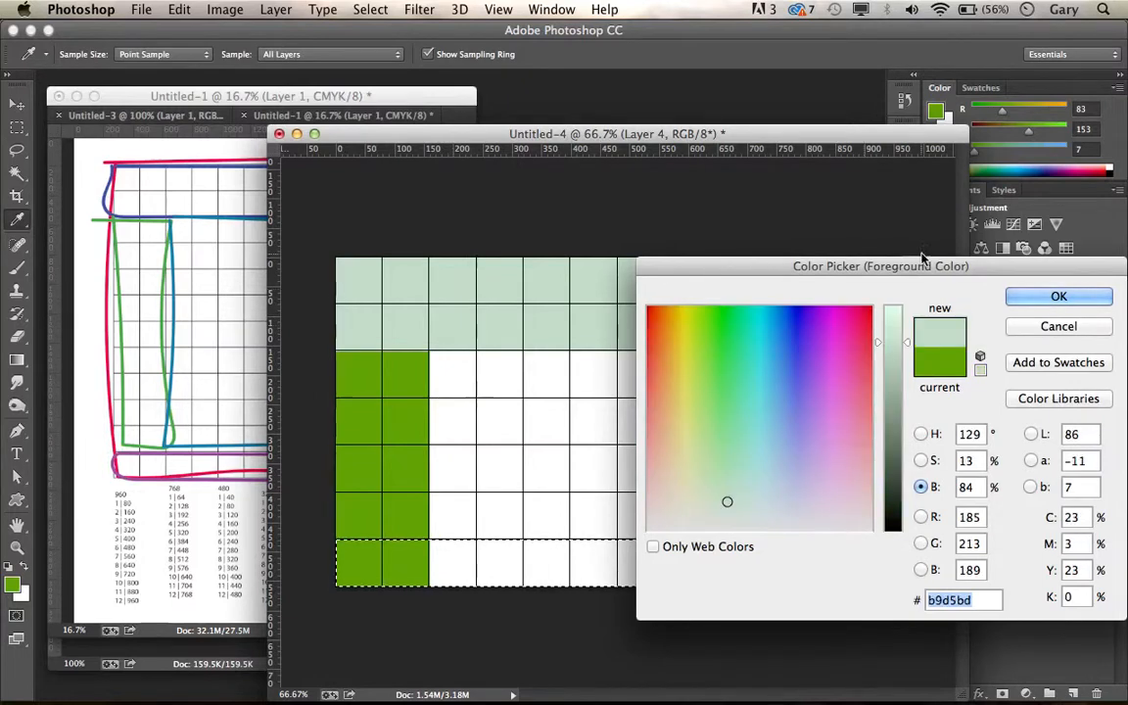
click(1018, 298)
key(alt+BackSpace)
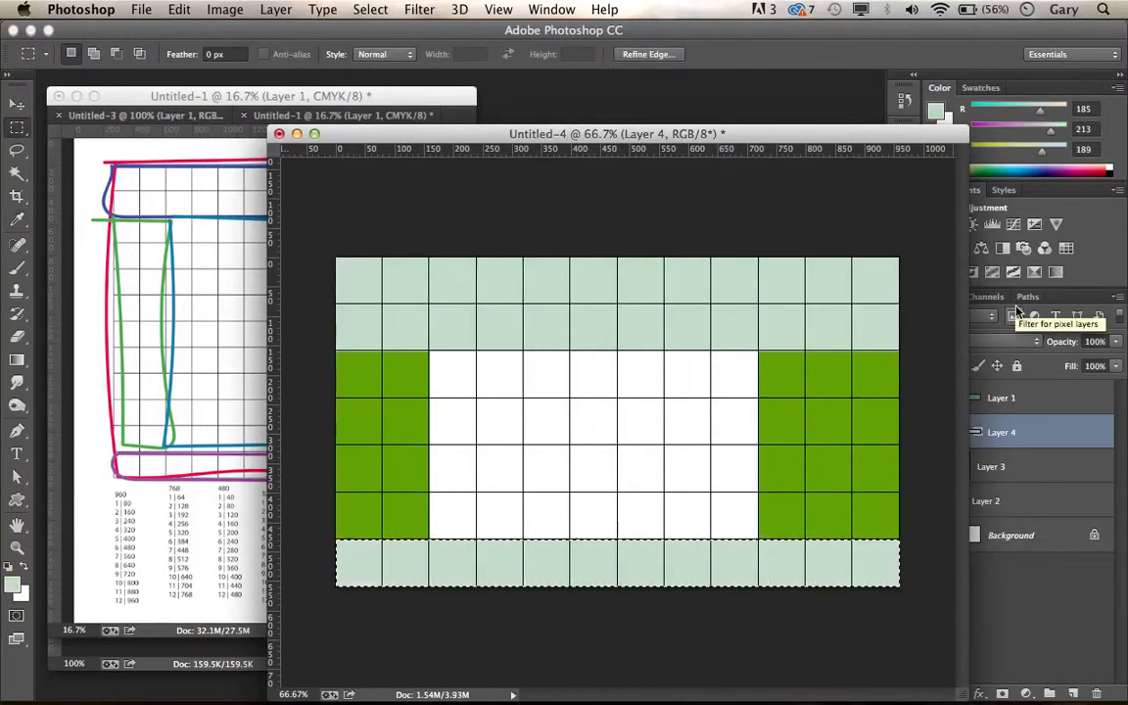
key(super+d)
Step: Toggle the grid to check the finished header, sidebar and footer blocks, leaving the grid hidden
key(super+apostrophe)
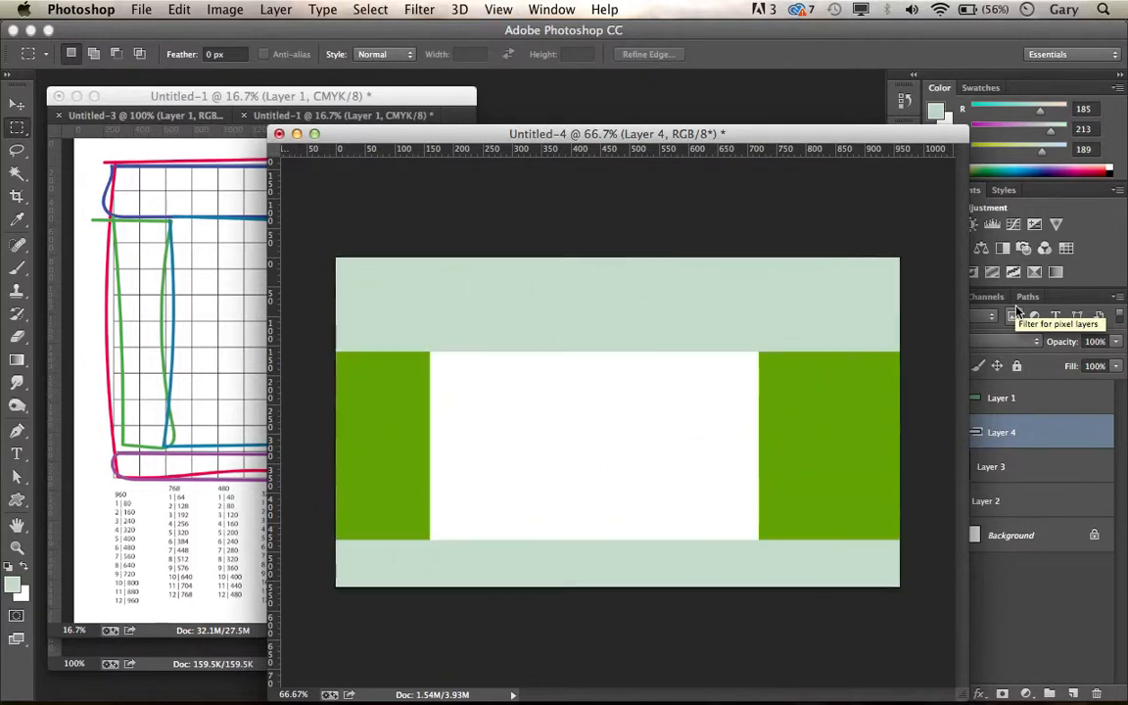
key(super+apostrophe)
key(super+apostrophe)
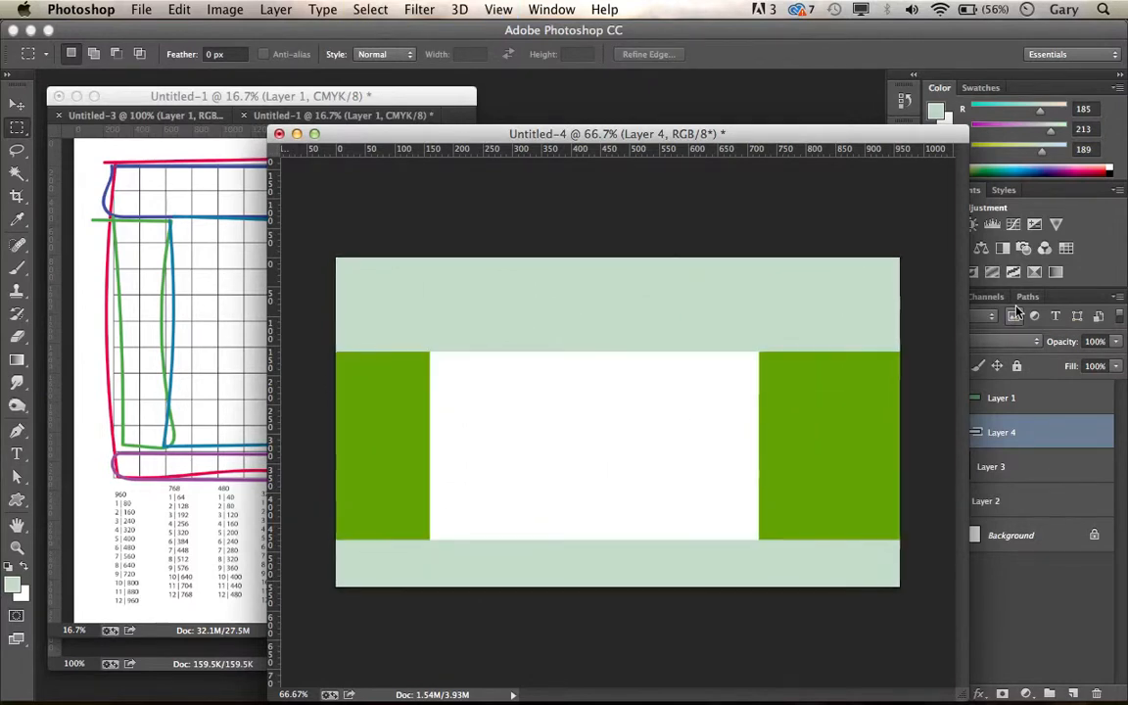